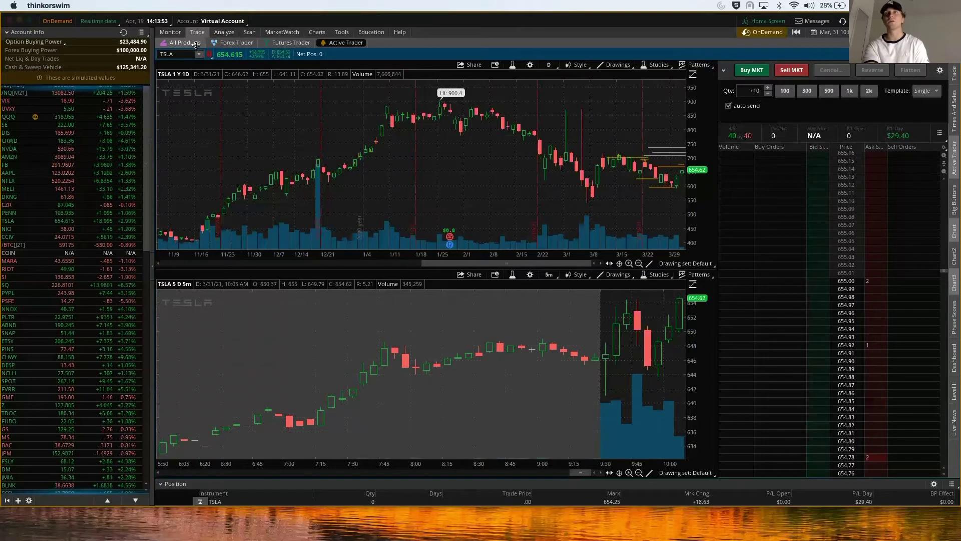
Step: Open the TSLA option chain and collapse the expanded 23 APR 21 and other expirations
{"action": "left_click", "coordinate": [196, 44]}
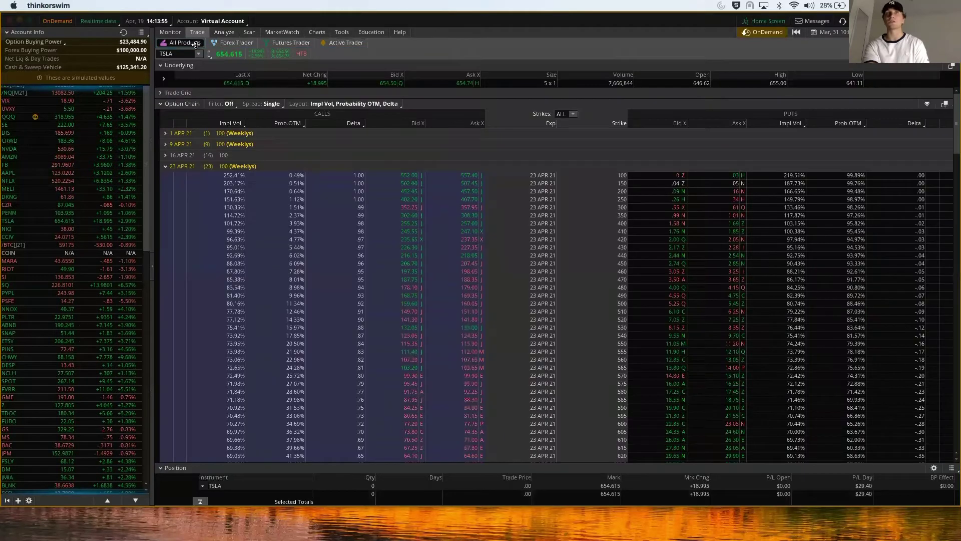
{"action": "left_click", "coordinate": [171, 165]}
{"action": "left_click", "coordinate": [170, 198]}
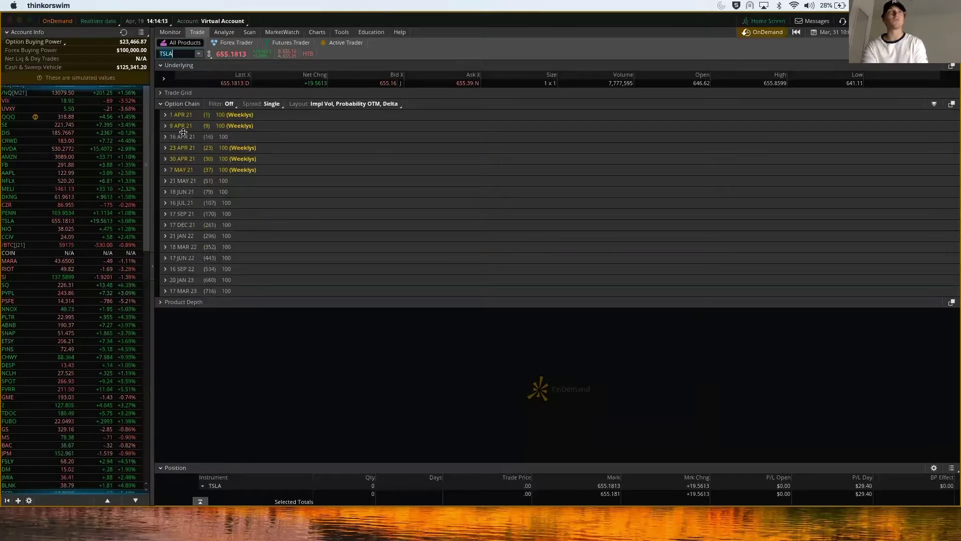
Step: Split Charts into two cells, load TSLA below, and pair Active Trader with a 5-minute chart
{"action": "left_click", "coordinate": [317, 33]}
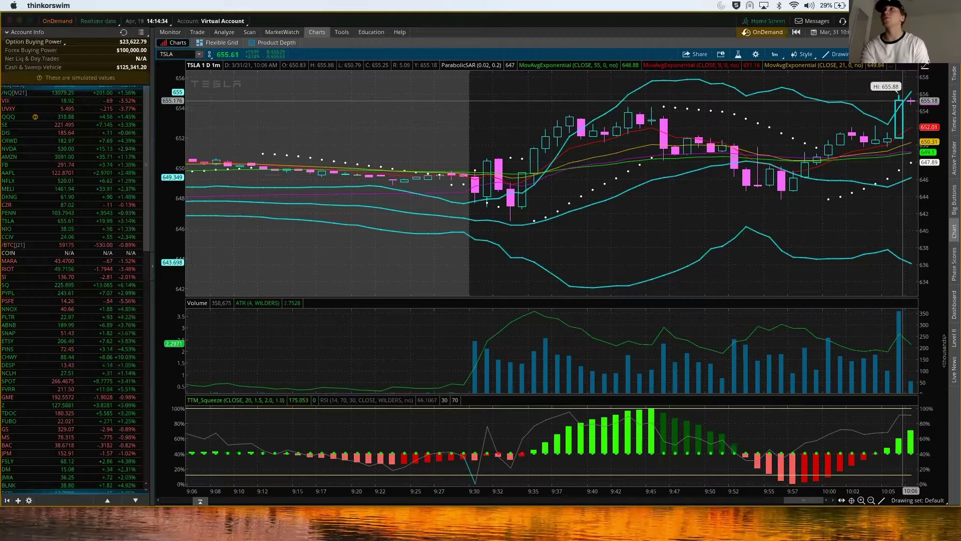
{"action": "left_click", "coordinate": [875, 70]}
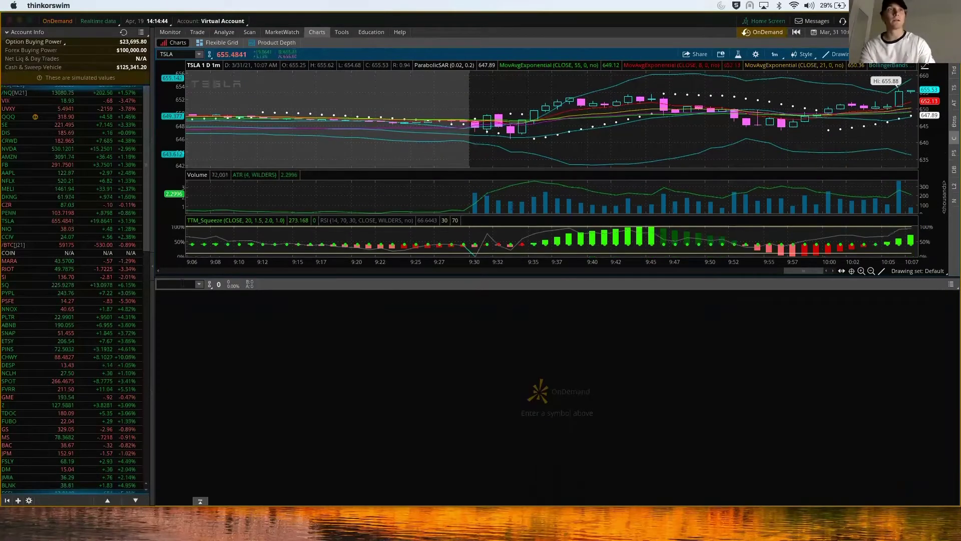
{"action": "left_click", "coordinate": [170, 284]}
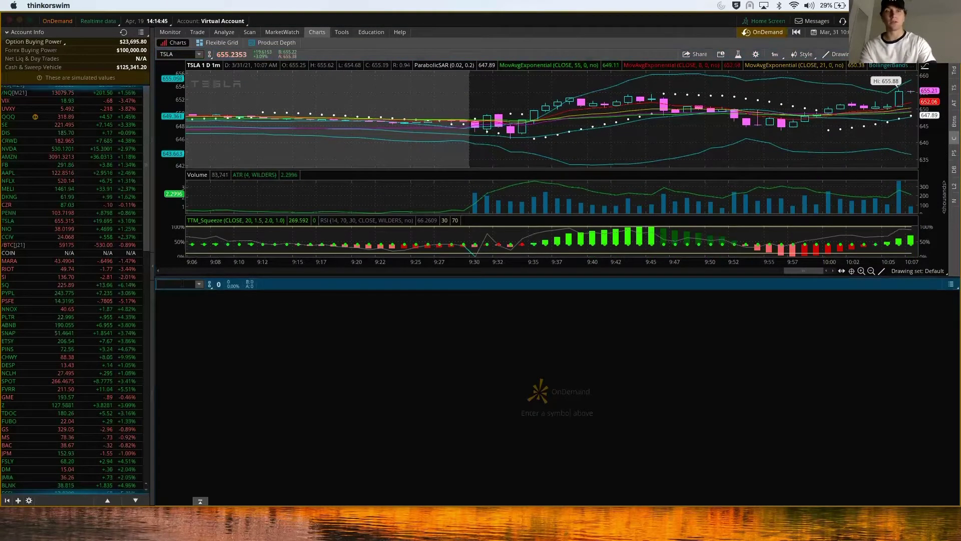
{"action": "type", "text": "TSL"}
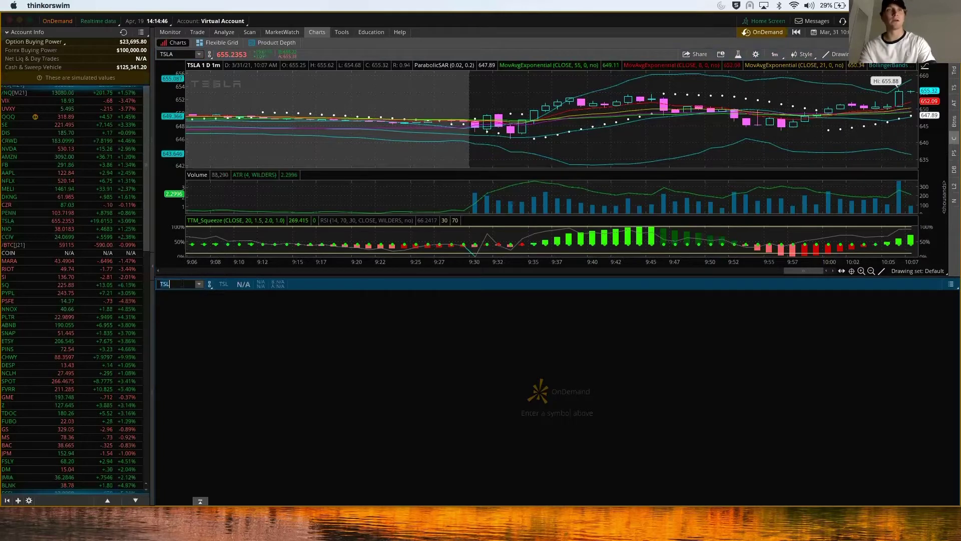
{"action": "type", "text": "A"}
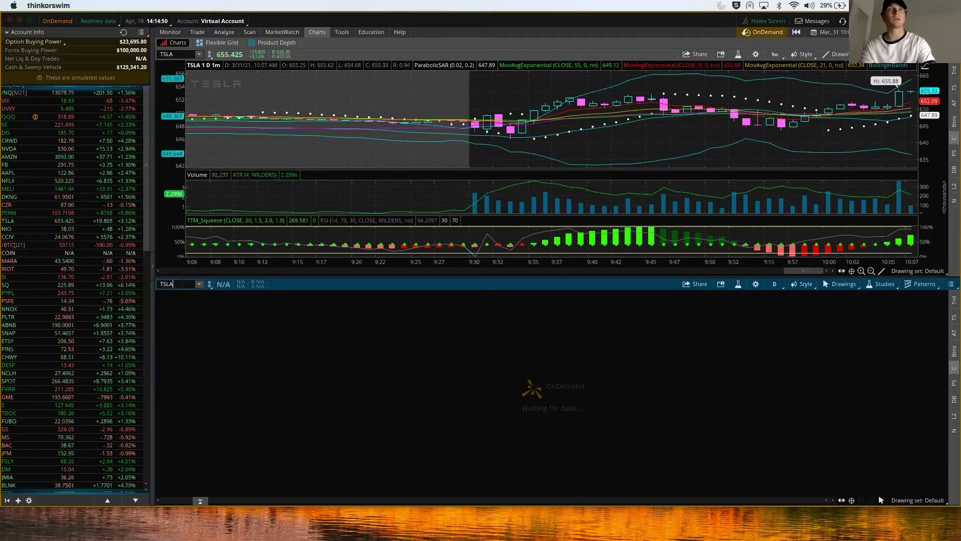
{"action": "key", "text": "Return"}
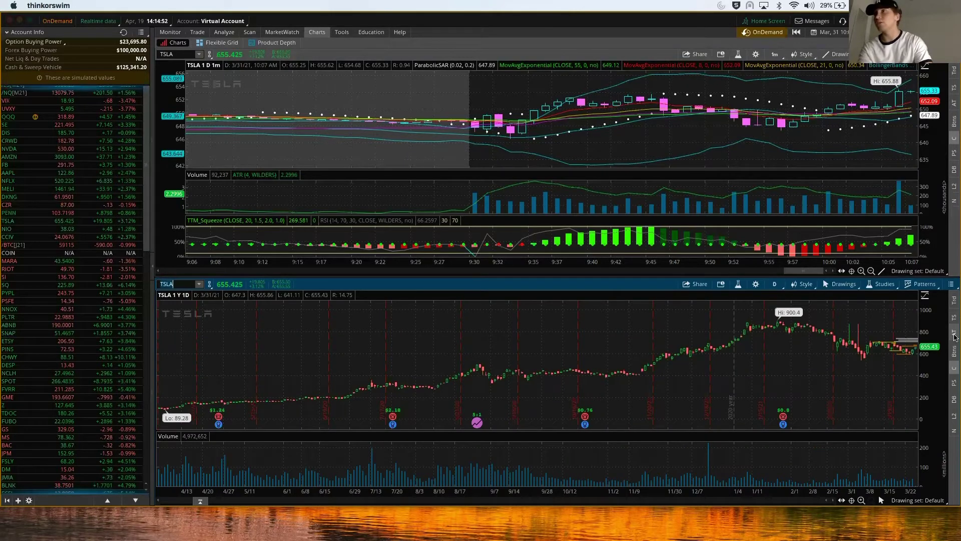
{"action": "left_click", "coordinate": [955, 335]}
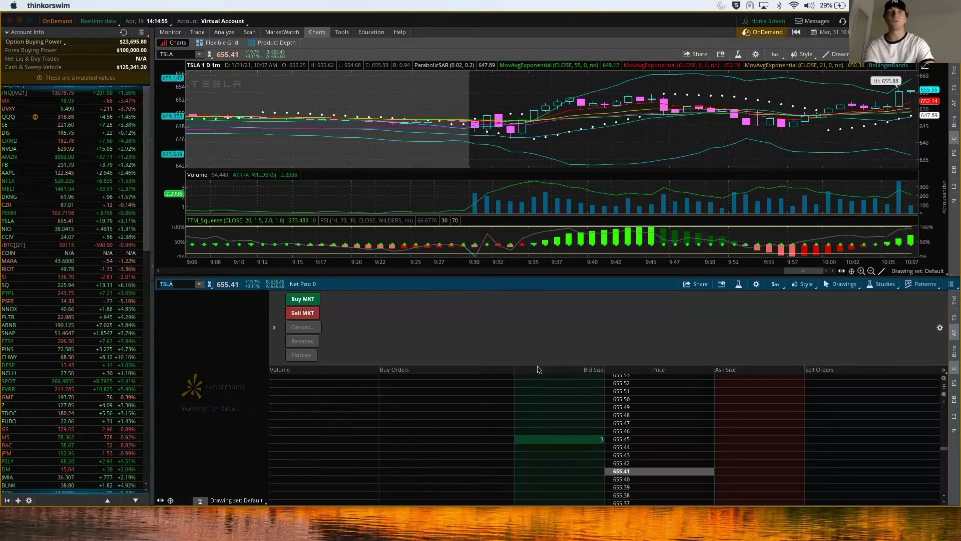
{"action": "left_click", "coordinate": [271, 326]}
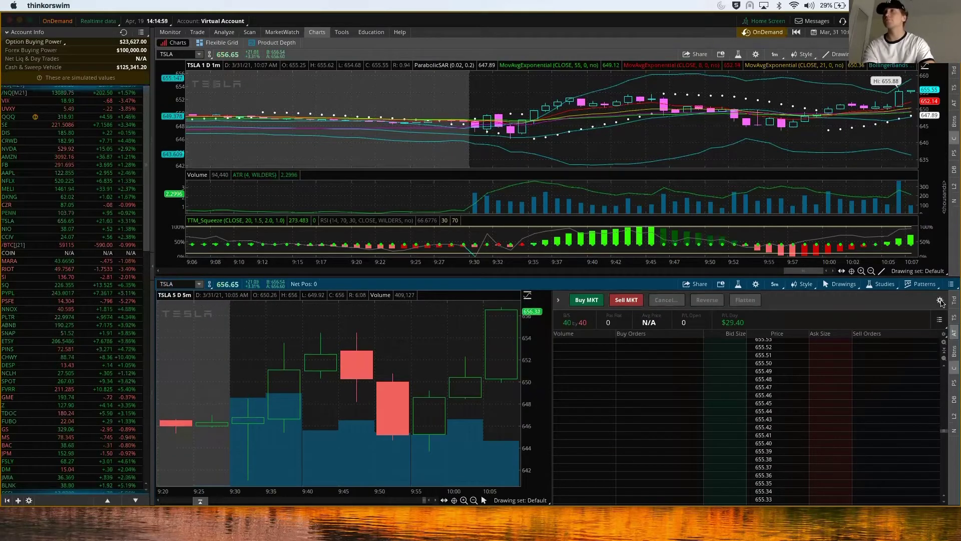
Step: Add Buy Bid and Sell Ask to the Active Trader button set and apply it
{"action": "left_click", "coordinate": [940, 301]}
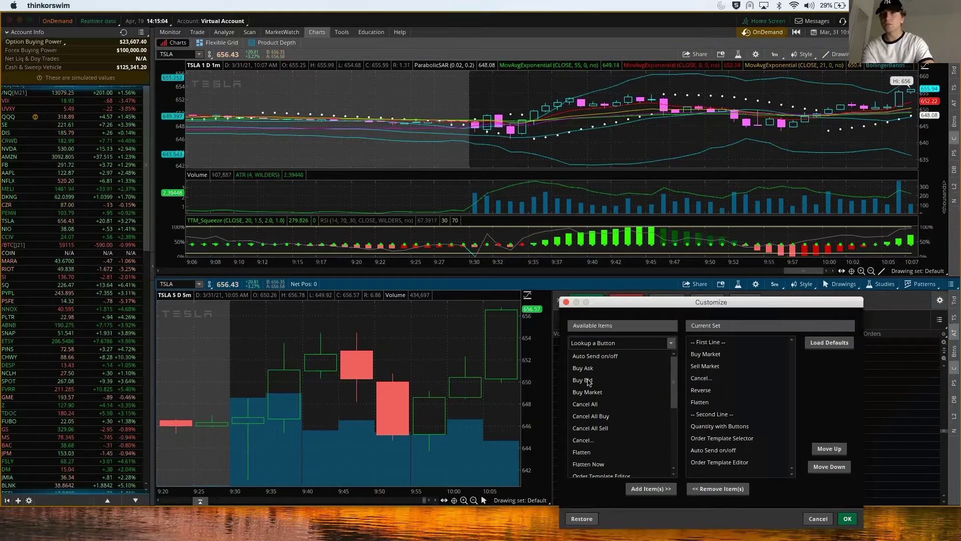
{"action": "left_click", "coordinate": [588, 381]}
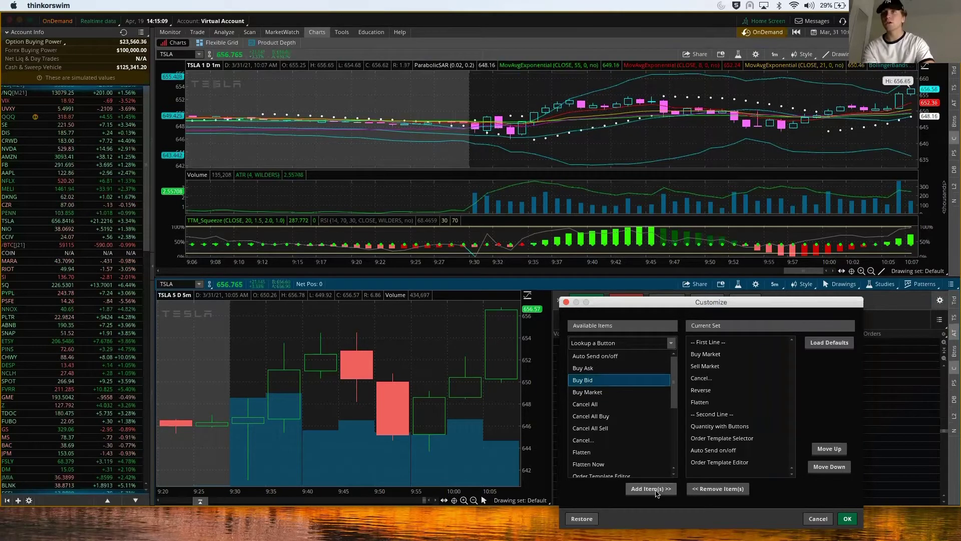
{"action": "left_click", "coordinate": [651, 489]}
{"action": "scroll", "coordinate": [606, 430], "scroll_direction": "down", "scroll_amount": 5}
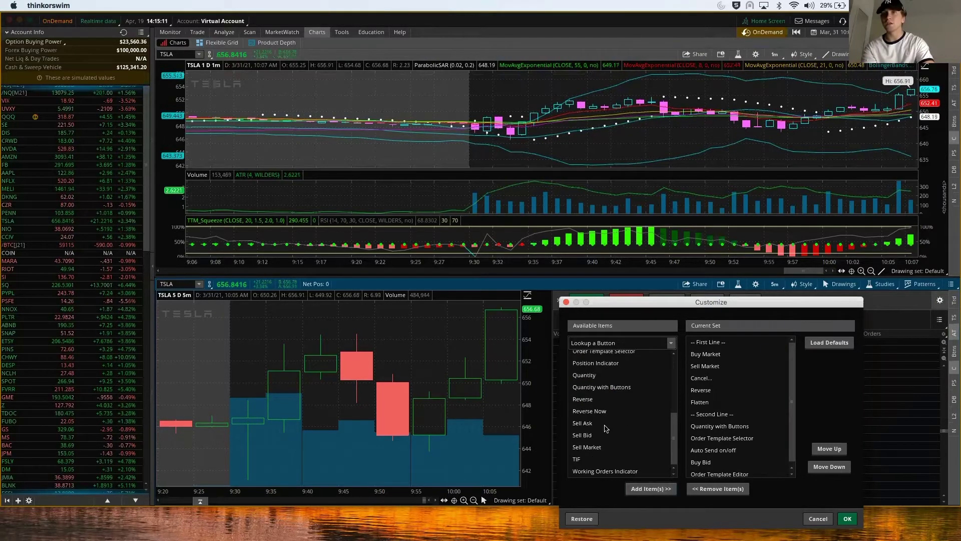
{"action": "left_click", "coordinate": [597, 425]}
{"action": "left_click", "coordinate": [651, 489]}
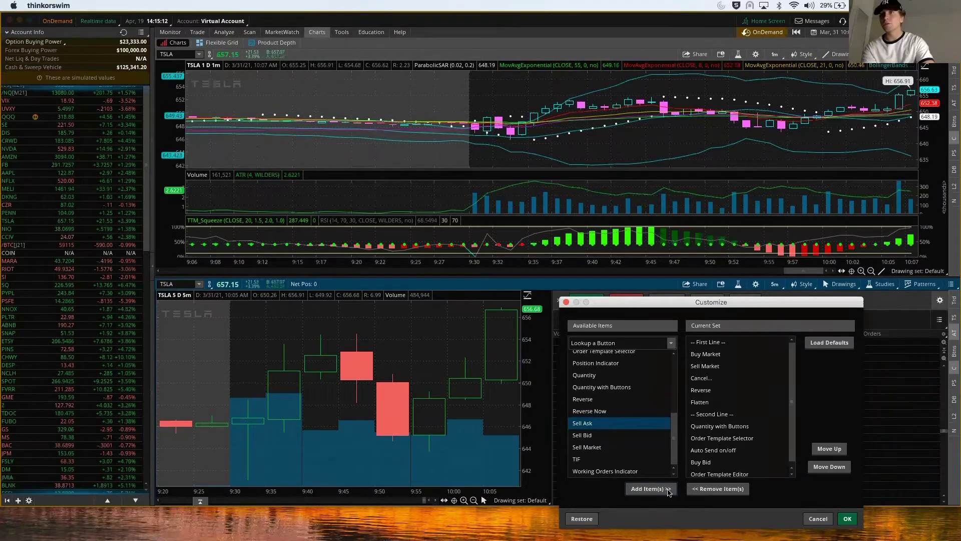
{"action": "left_click", "coordinate": [847, 520]}
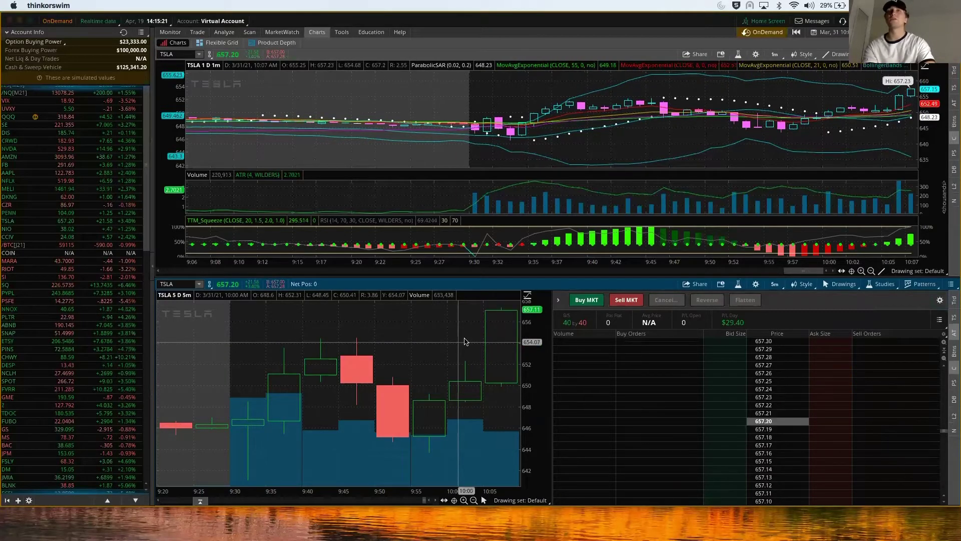
Step: Expand the order entry panel, join the bid, and turn on auto send
{"action": "left_click", "coordinate": [560, 300]}
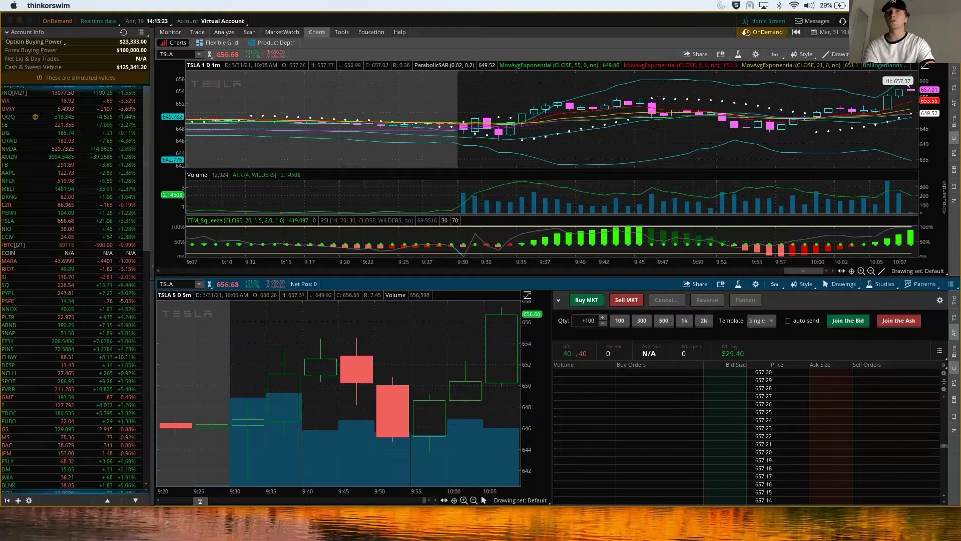
{"action": "left_click", "coordinate": [850, 322]}
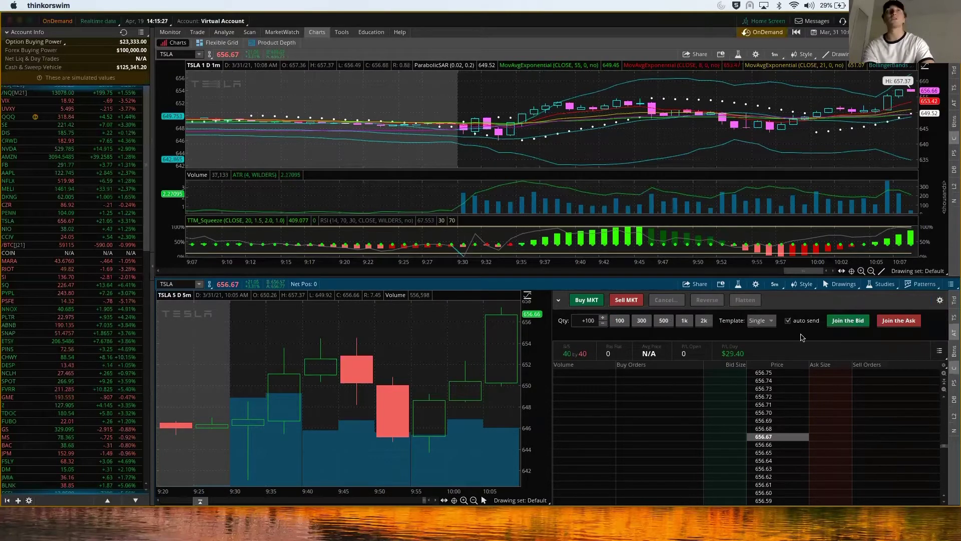
{"action": "left_click", "coordinate": [788, 320]}
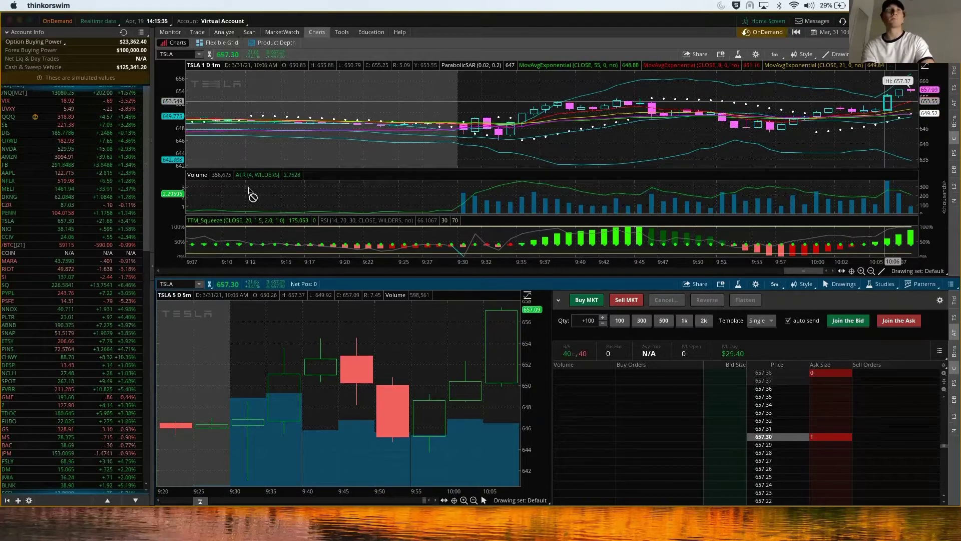
Step: Expand the 1 APR 21 expiration's strike table and scroll to strikes near the current price
{"action": "left_click", "coordinate": [197, 32]}
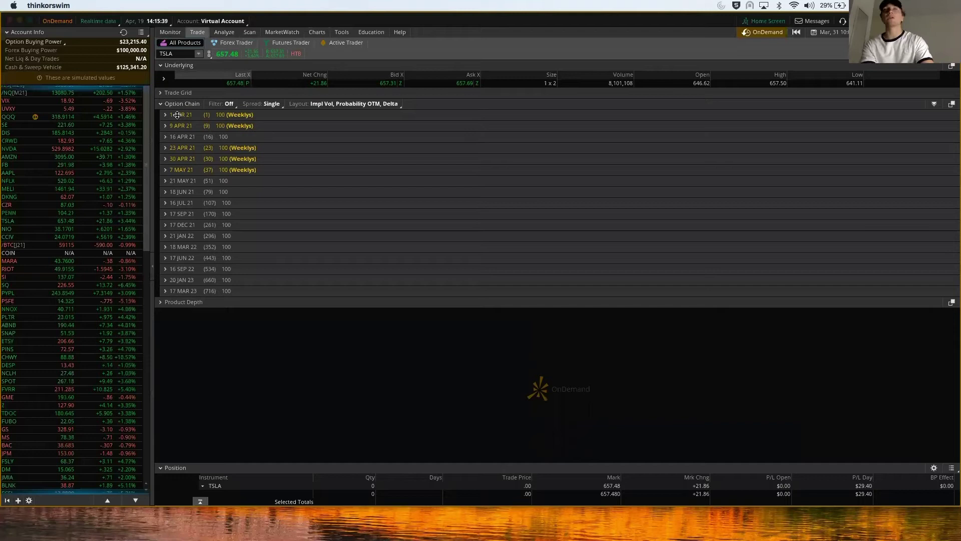
{"action": "left_click", "coordinate": [177, 116]}
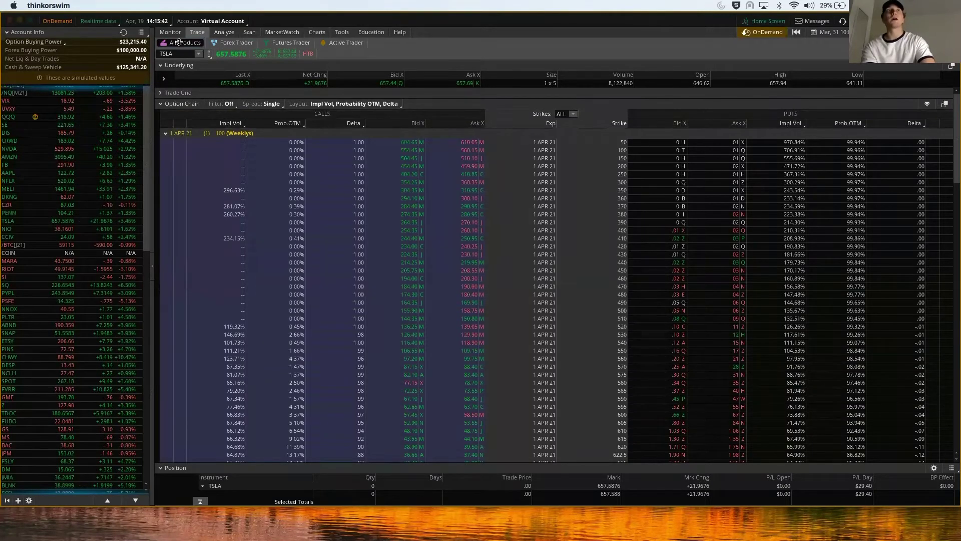
{"action": "left_click", "coordinate": [179, 116]}
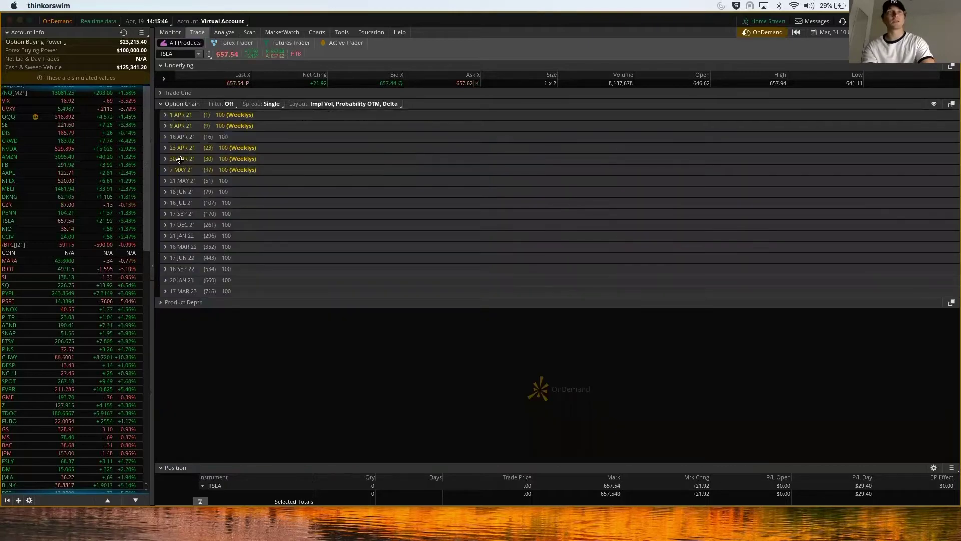
{"action": "left_click", "coordinate": [177, 115]}
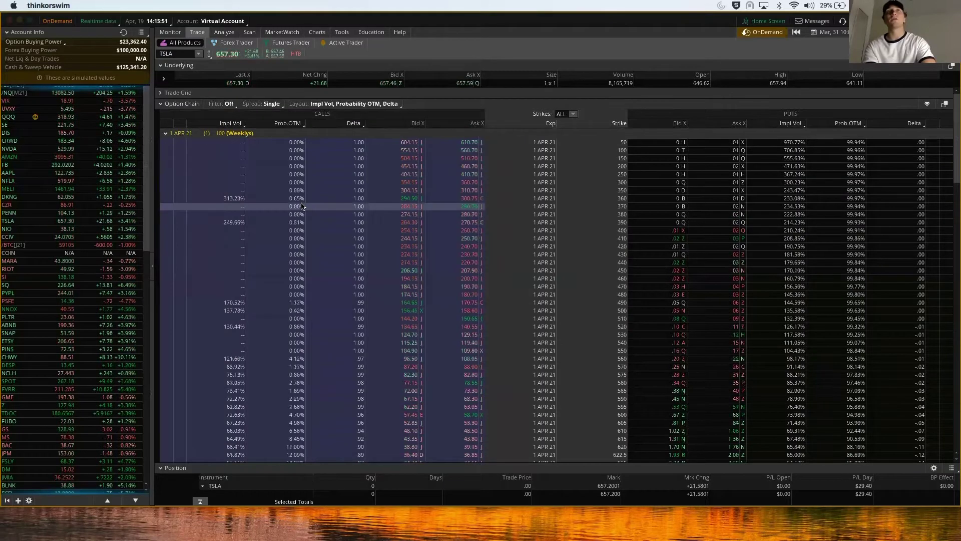
{"action": "scroll", "coordinate": [328, 162], "scroll_direction": "down", "scroll_amount": 3}
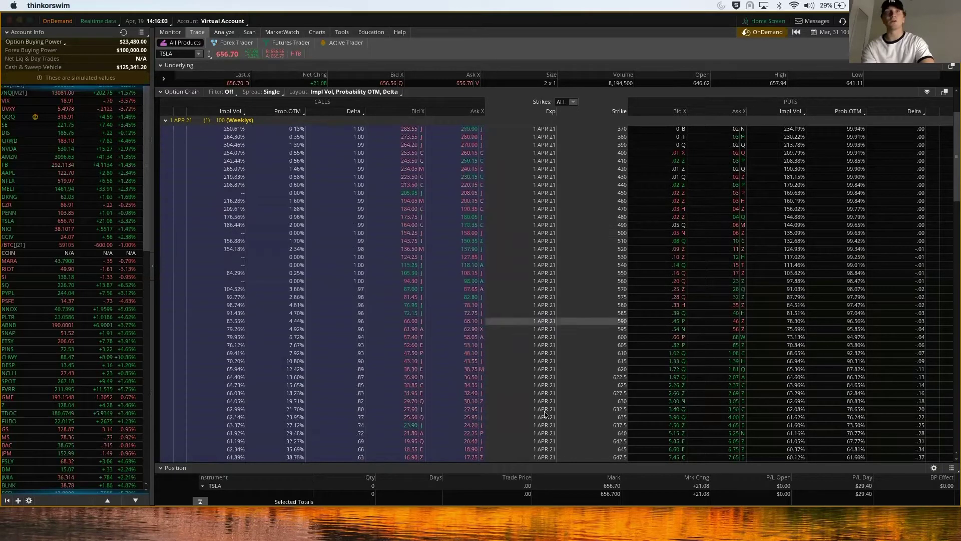
{"action": "scroll", "coordinate": [421, 383], "scroll_direction": "down", "scroll_amount": 8}
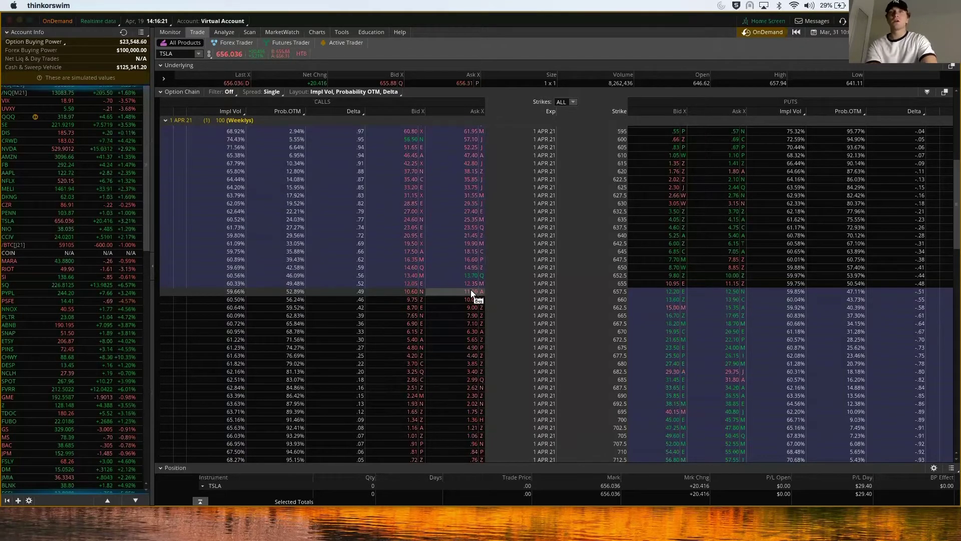
Step: Send the 1 APR 21 657.5 call to the Red link group
{"action": "left_click", "coordinate": [472, 291]}
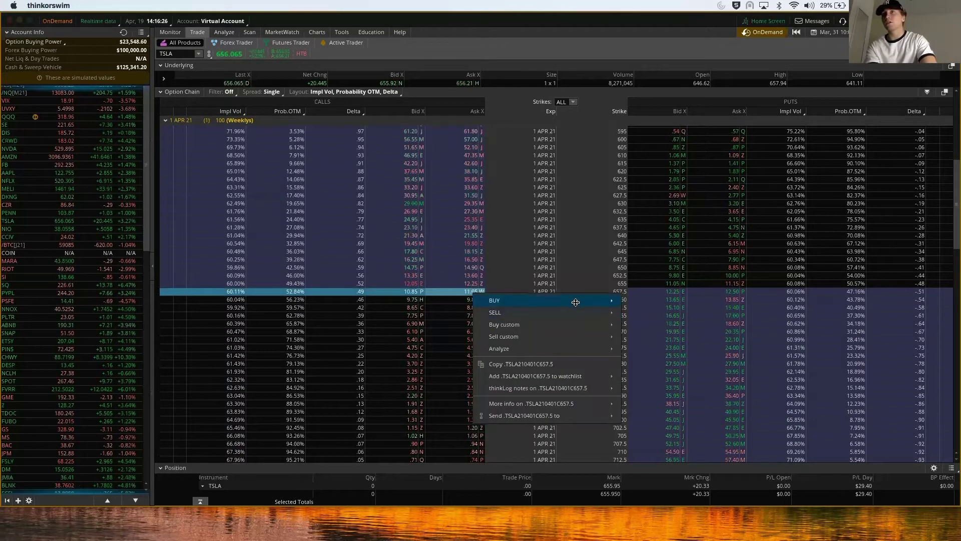
{"action": "mouse_move", "coordinate": [627, 298]}
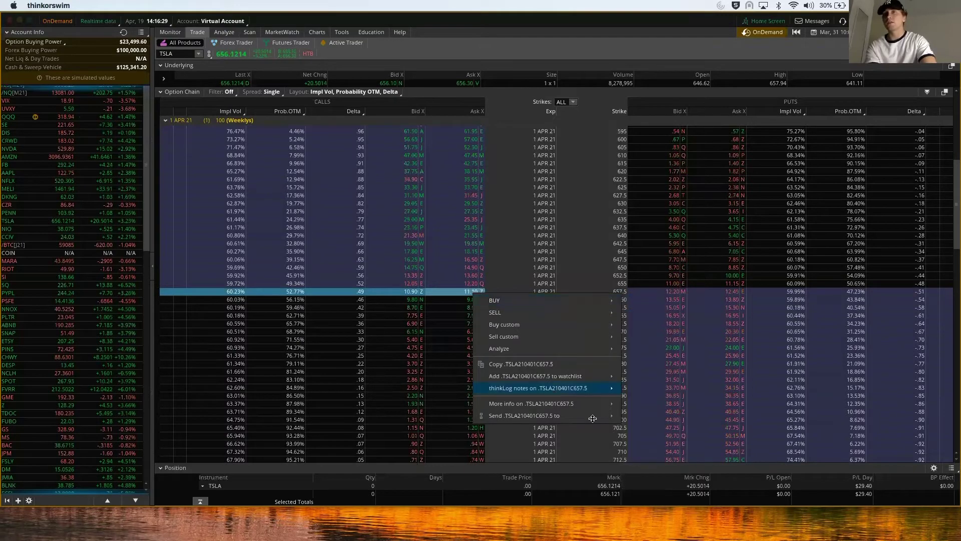
{"action": "mouse_move", "coordinate": [603, 417]}
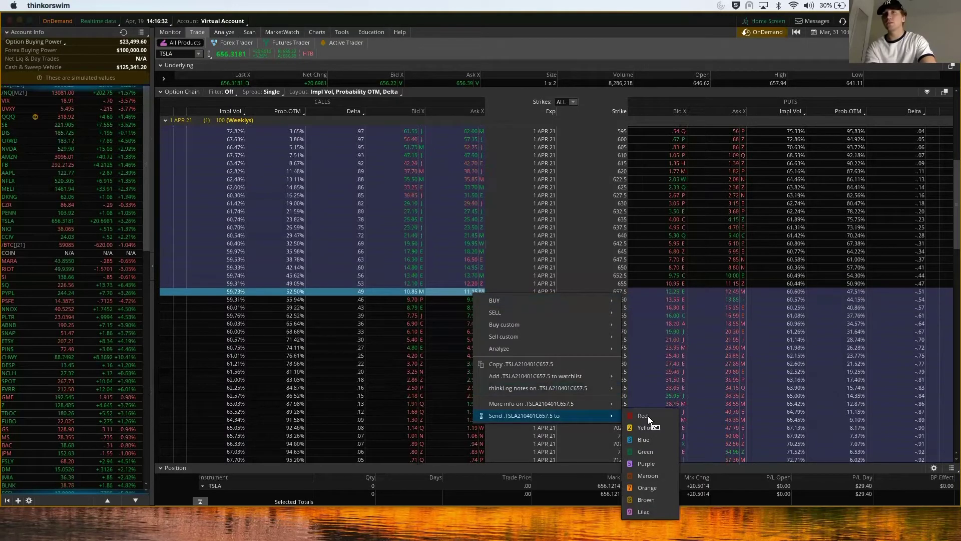
{"action": "left_click", "coordinate": [537, 416]}
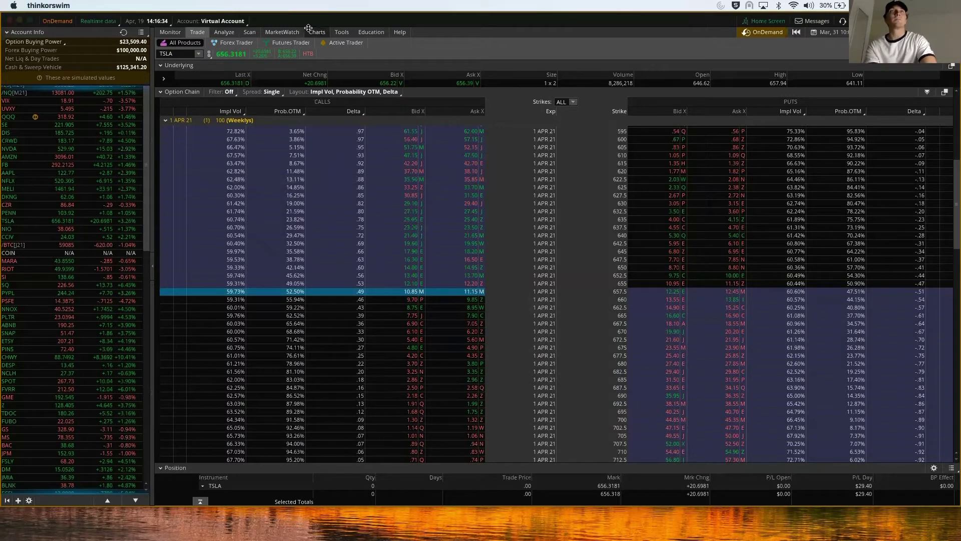
Step: Link the lower chart and Active Trader ladder to Red so they show the 657.5 call
{"action": "left_click", "coordinate": [317, 32]}
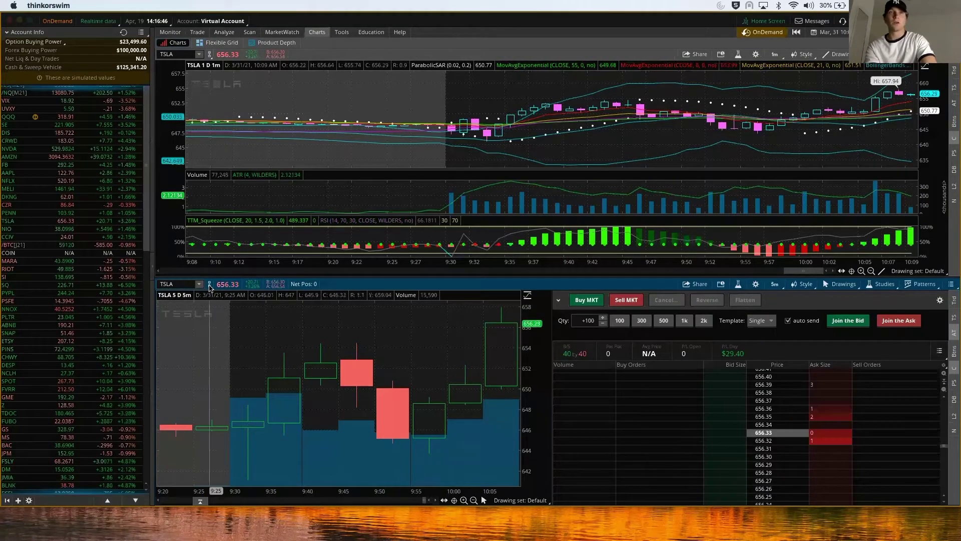
{"action": "left_click", "coordinate": [209, 284]}
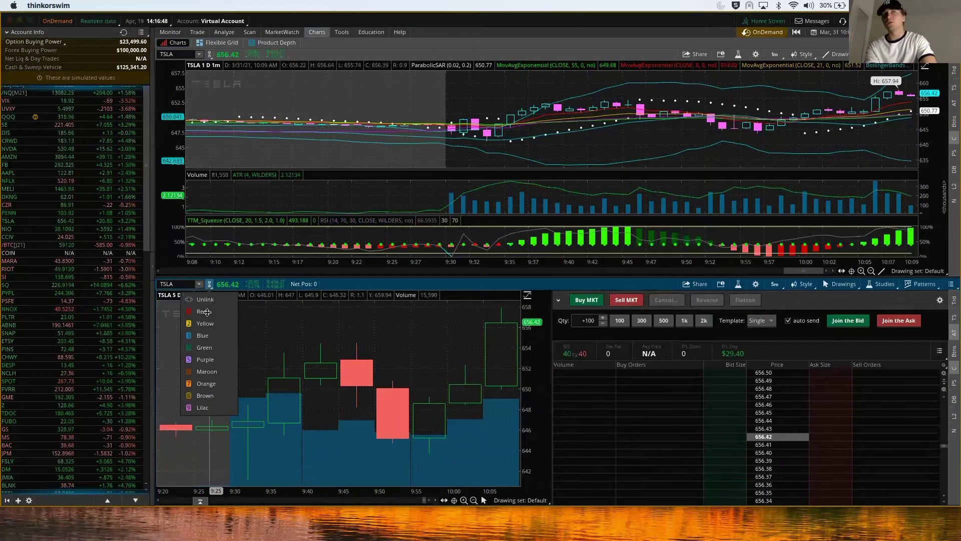
{"action": "left_click", "coordinate": [203, 310]}
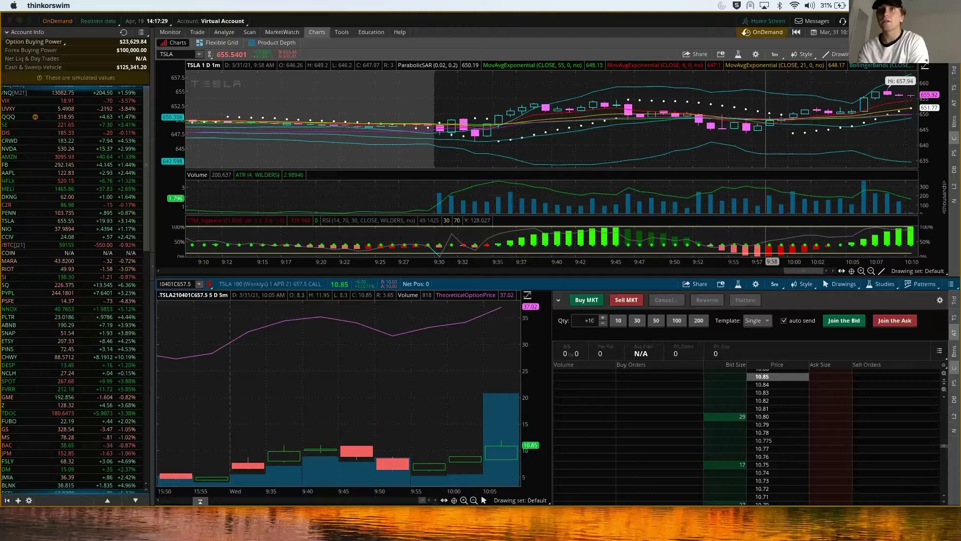
{"action": "scroll", "coordinate": [776, 430], "scroll_direction": "down", "scroll_amount": 1}
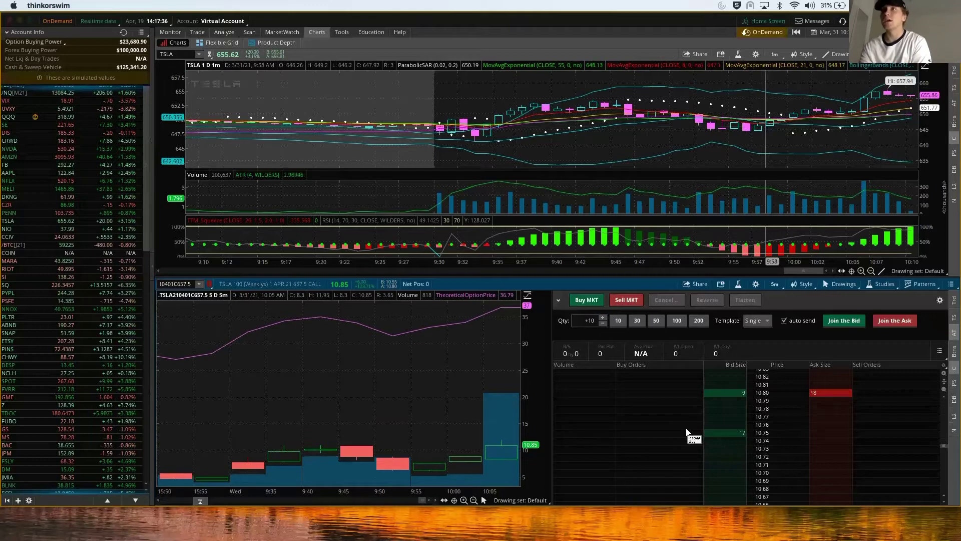
{"action": "left_click", "coordinate": [532, 445]}
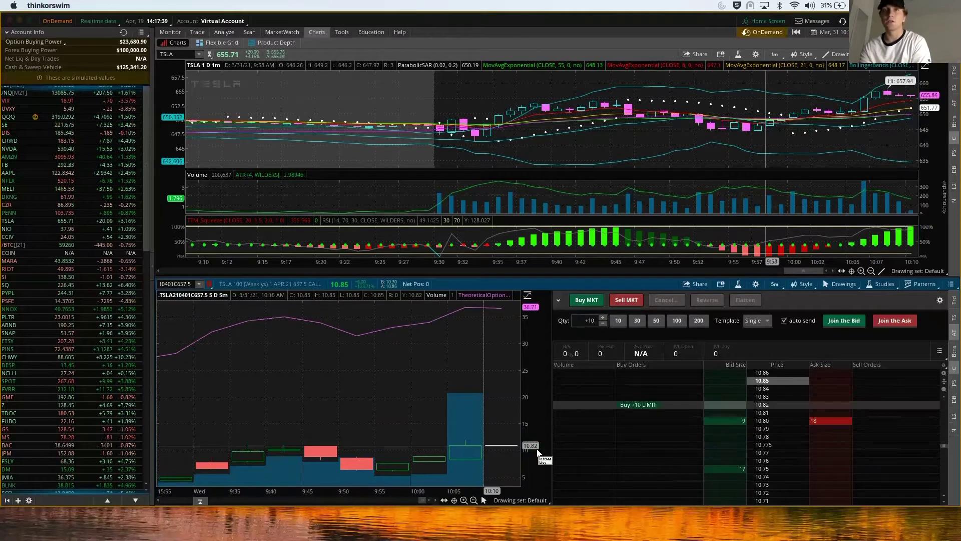
{"action": "left_click", "coordinate": [739, 381]}
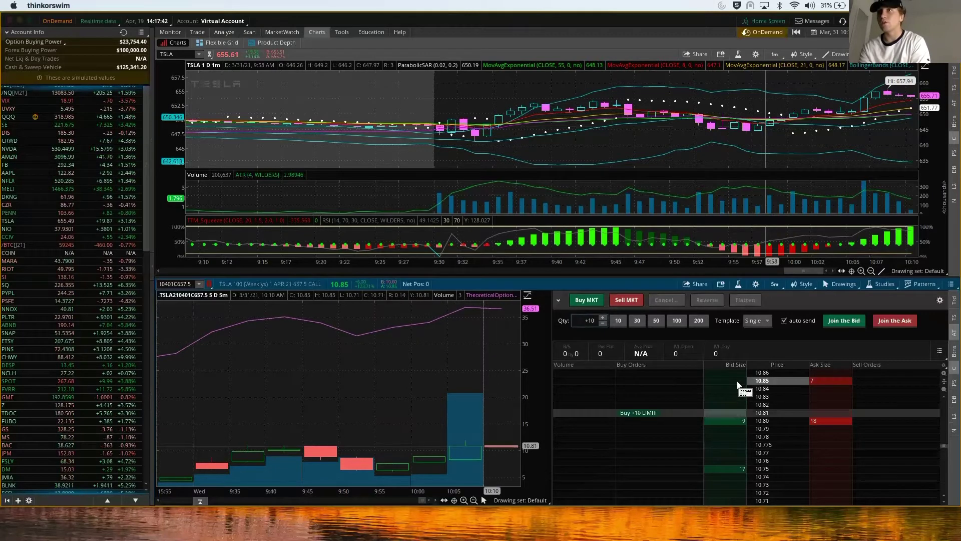
{"action": "left_click_drag", "start_coordinate": [735, 445], "coordinate": [743, 470]}
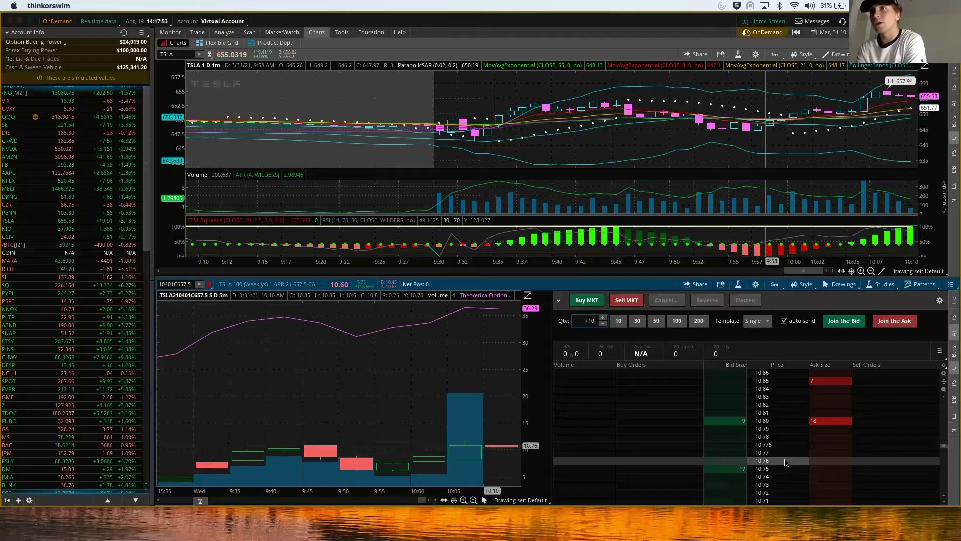
{"action": "scroll", "coordinate": [785, 463], "scroll_direction": "down", "scroll_amount": 2}
{"action": "scroll", "coordinate": [785, 462], "scroll_direction": "down", "scroll_amount": 2}
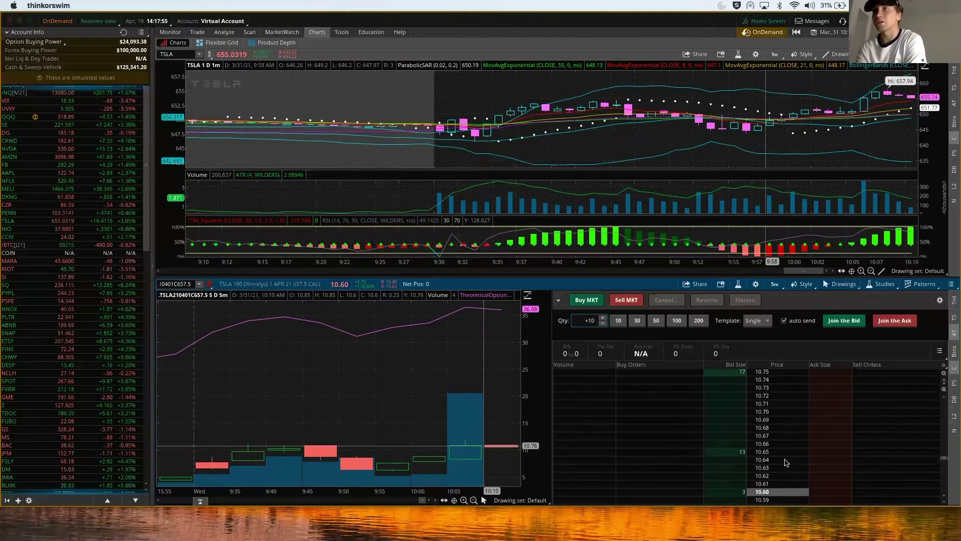
Step: Place a 10-contract buy stop at 10.60, a bid limit and a market buy, then view positions
{"action": "mouse_move", "coordinate": [734, 476]}
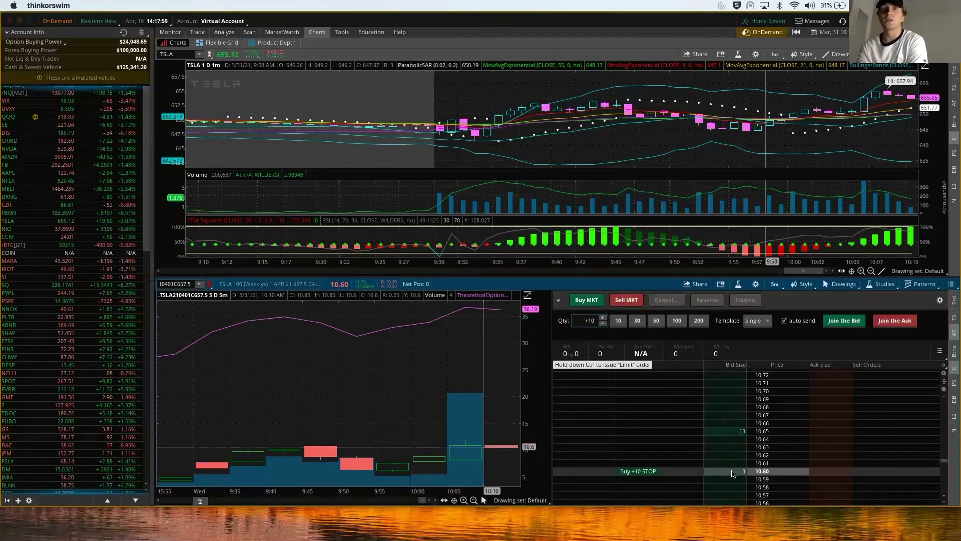
{"action": "left_click", "coordinate": [732, 473]}
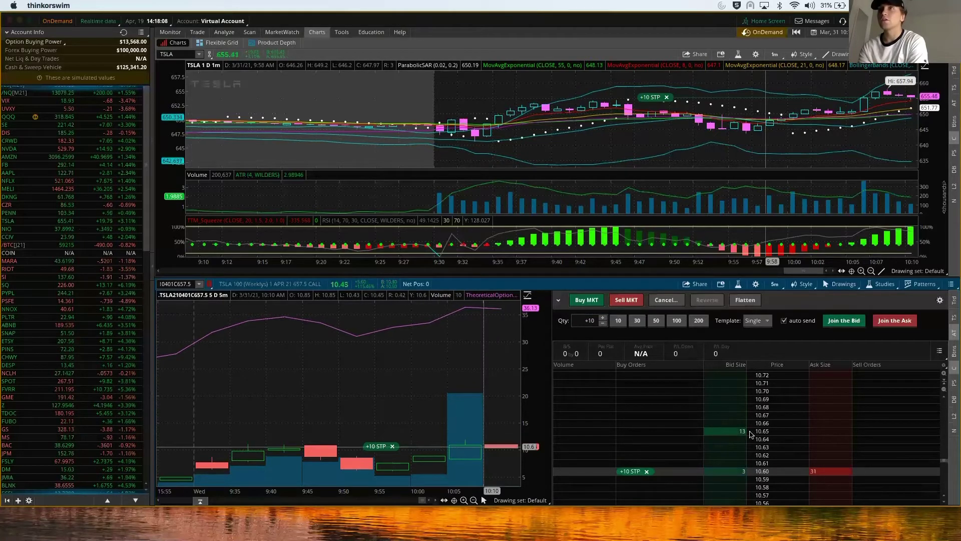
{"action": "left_click", "coordinate": [844, 320]}
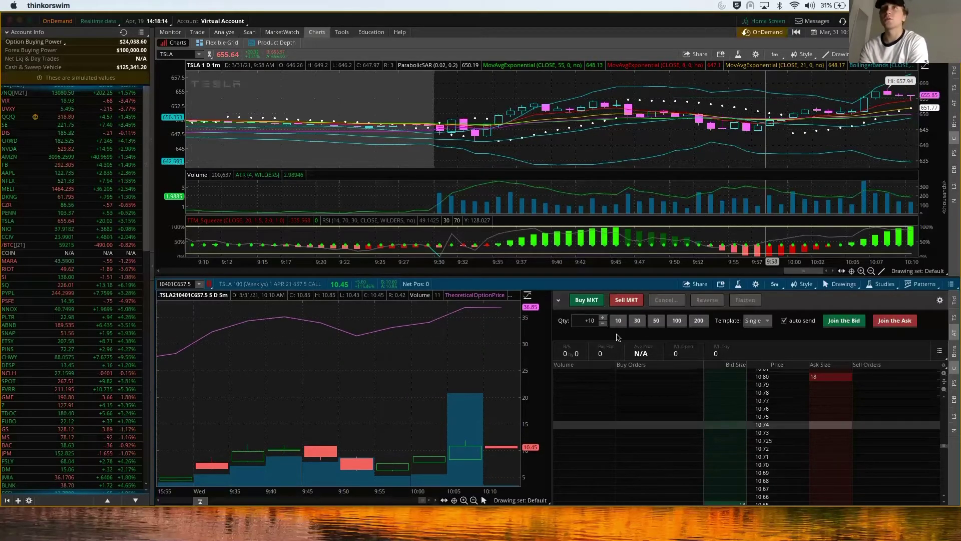
{"action": "left_click", "coordinate": [592, 299]}
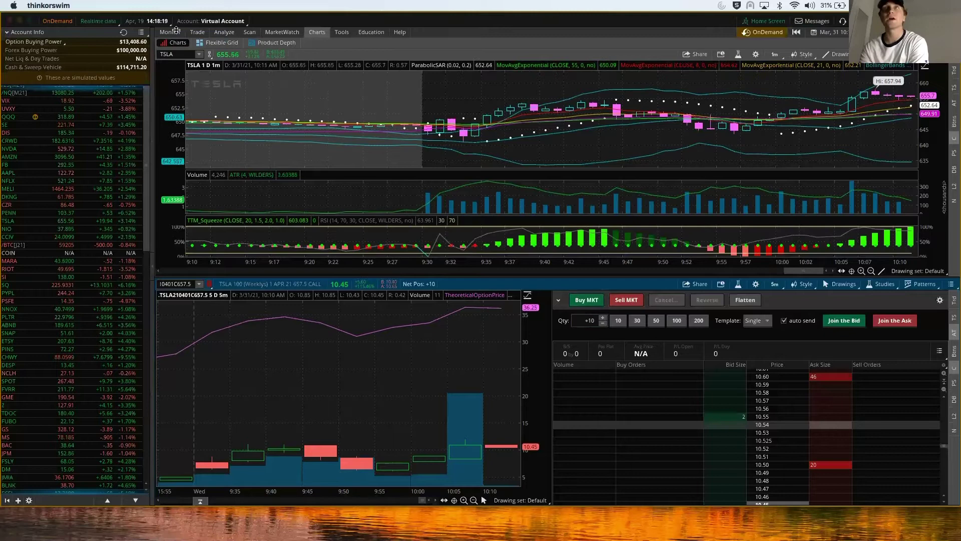
{"action": "left_click", "coordinate": [475, 145]}
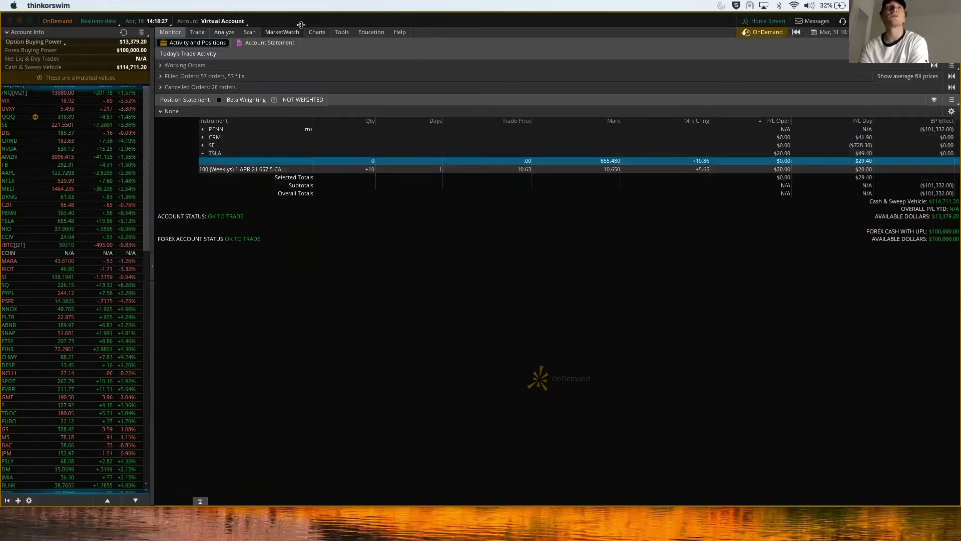
Step: Return to the Charts ladder for the 657.5 call showing a +10 net position
{"action": "left_click", "coordinate": [317, 32]}
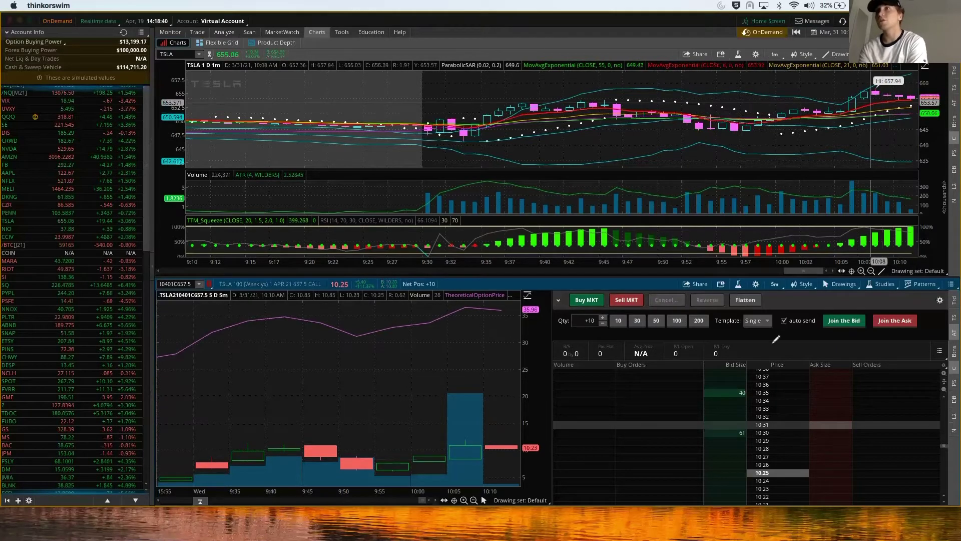
Step: Buy another 10 TSLA 657.5 calls at market, raising the net position to +20
{"action": "left_click", "coordinate": [587, 300]}
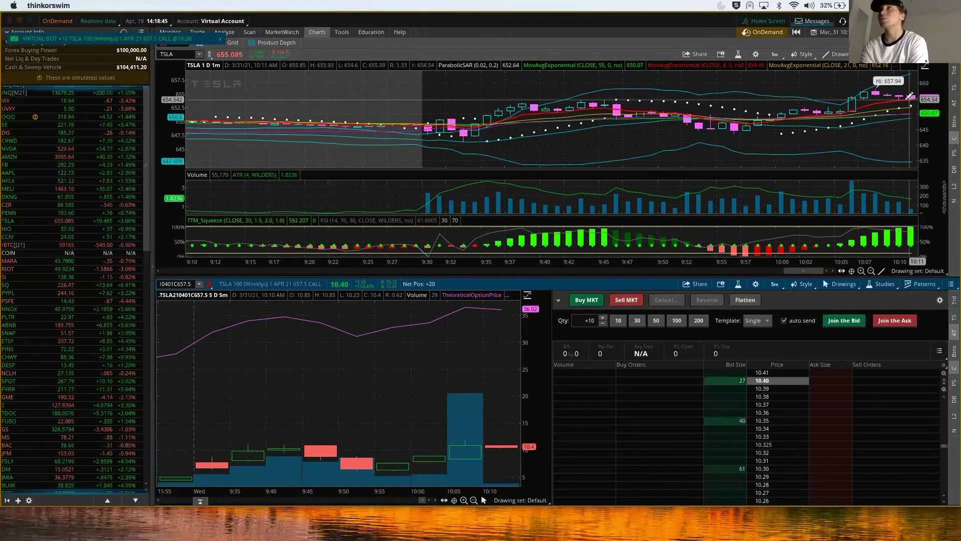
{"action": "left_click", "coordinate": [593, 305]}
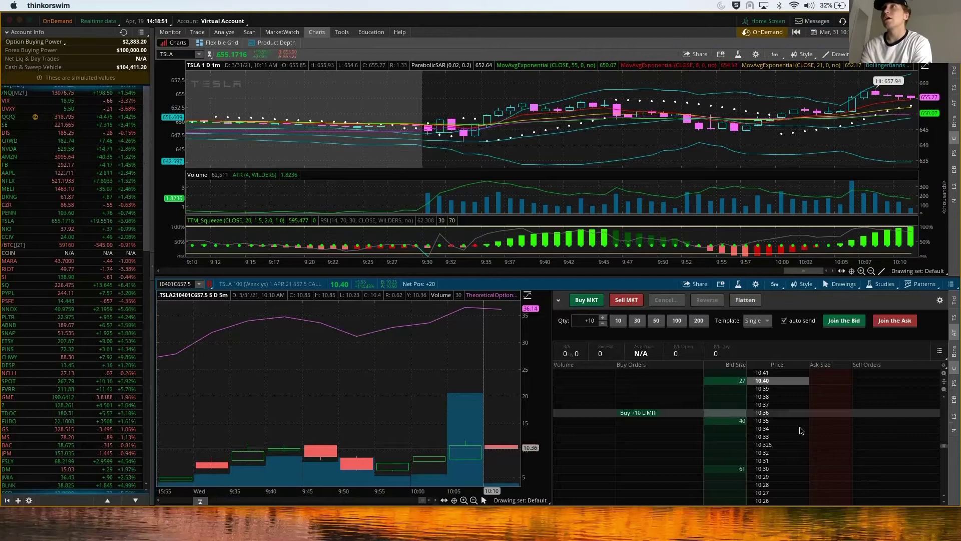
{"action": "left_click", "coordinate": [630, 299]}
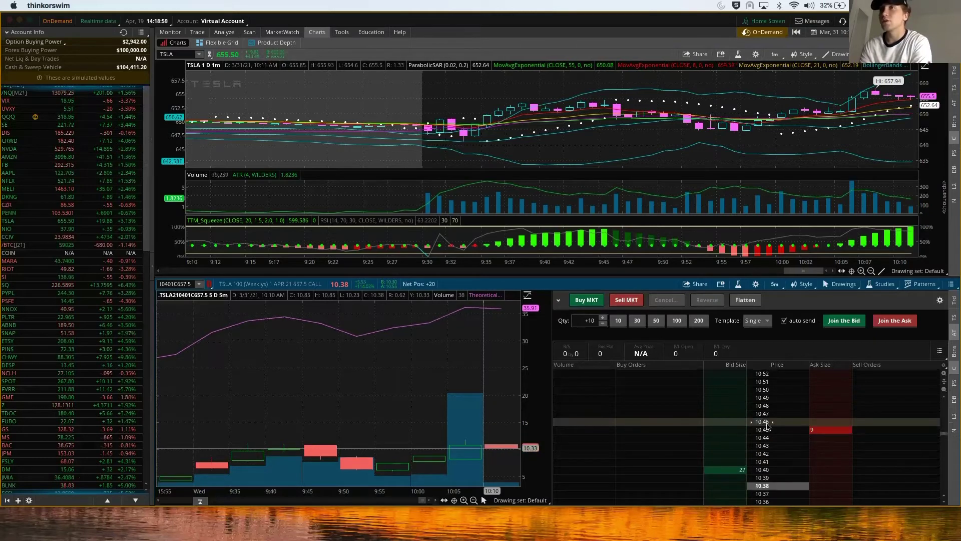
Step: Place a 10-contract sell limit at 10.62, then adjust it through 10.80, 11.07 and down to 11.00
{"action": "left_click", "coordinate": [839, 426]}
{"action": "left_click", "coordinate": [840, 426]}
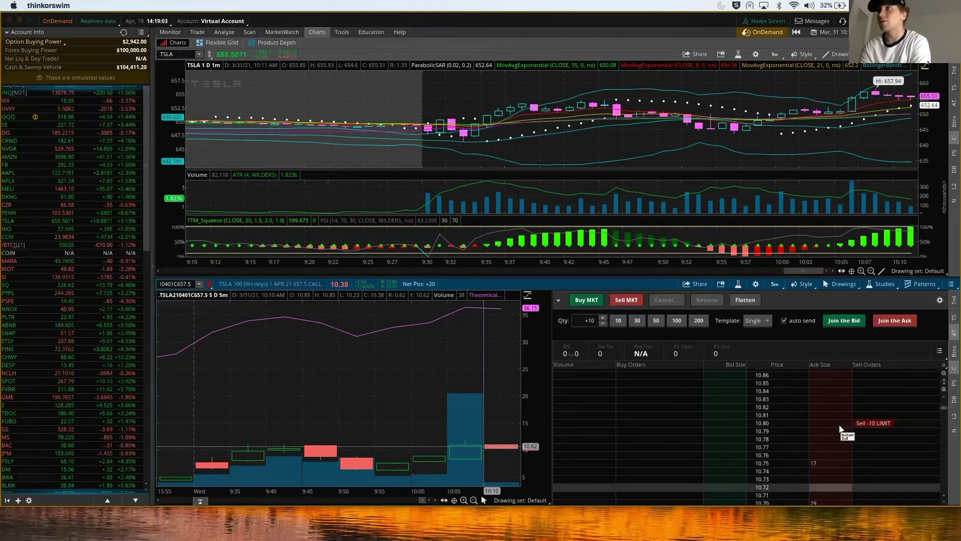
{"action": "left_click", "coordinate": [831, 421]}
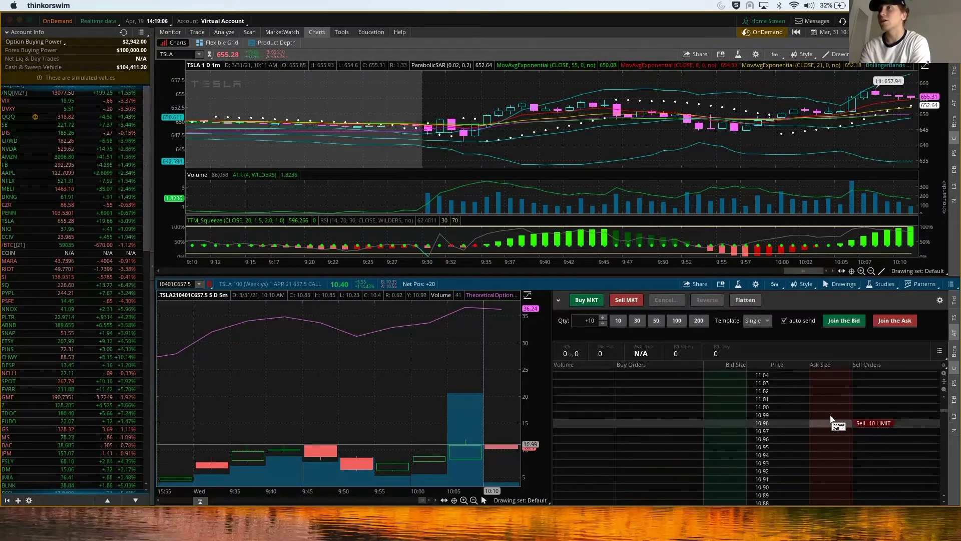
{"action": "left_click", "coordinate": [831, 420]}
{"action": "left_click", "coordinate": [831, 416]}
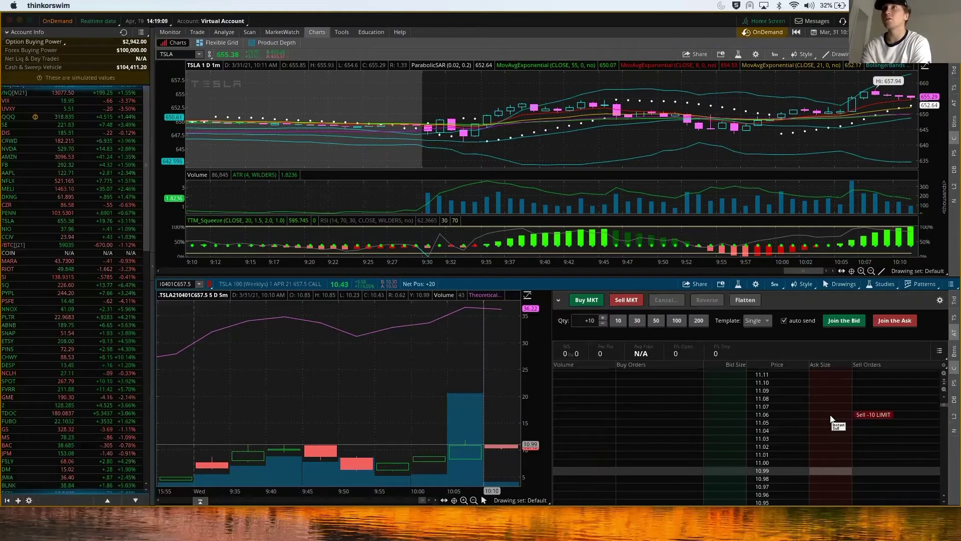
{"action": "left_click", "coordinate": [822, 467]}
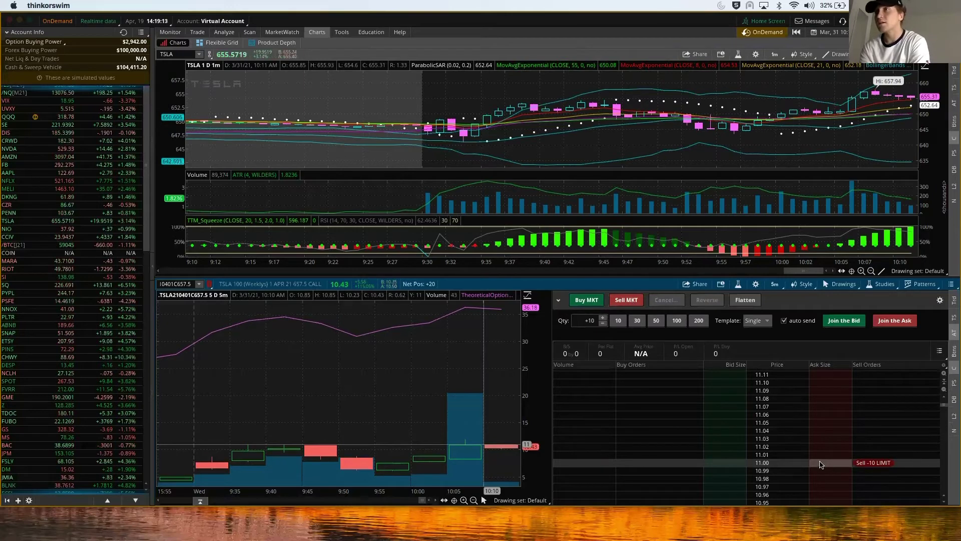
Step: Sell the 10 TSLA 657.5 call contracts at 11.15 and check the $1,310.00 day profit in Monitor
{"action": "left_click", "coordinate": [822, 391]}
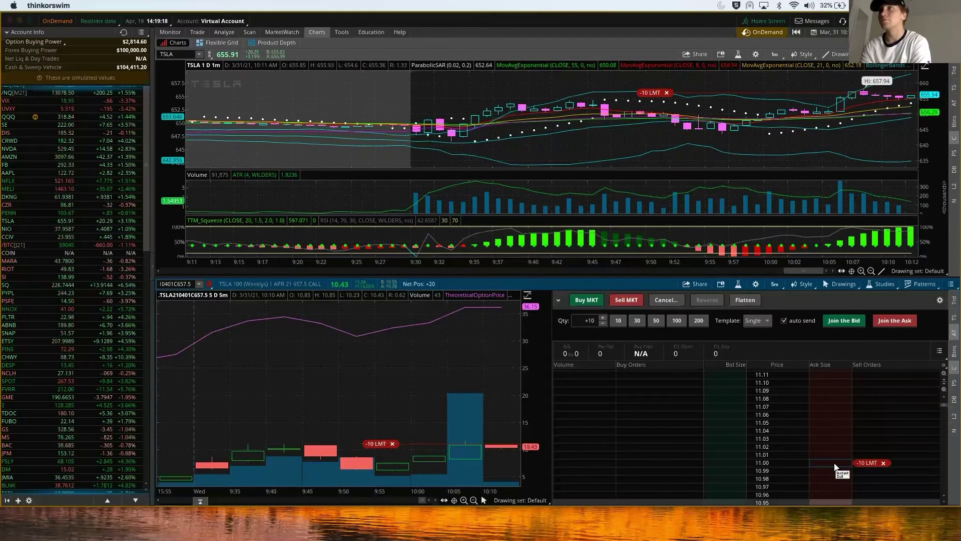
{"action": "scroll", "coordinate": [835, 467], "scroll_direction": "up", "scroll_amount": 3}
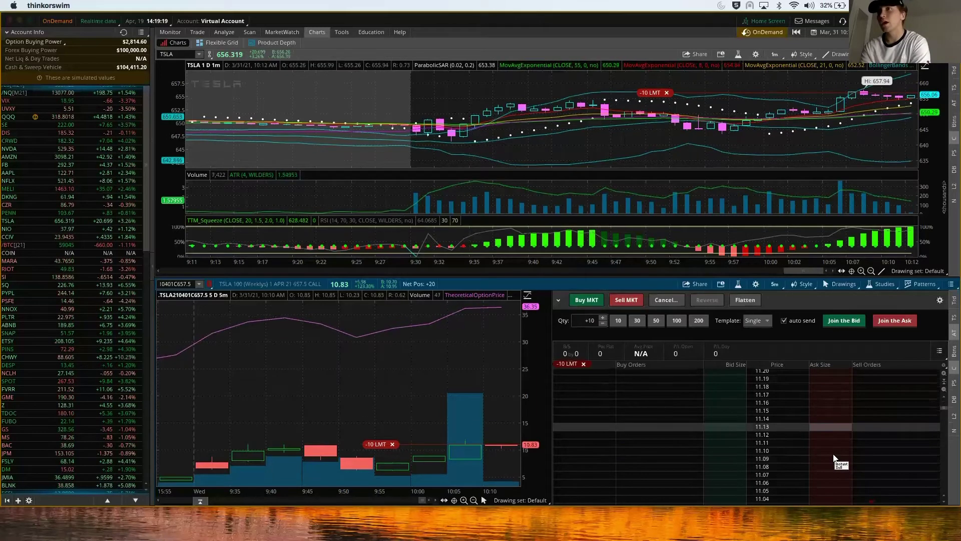
{"action": "left_click", "coordinate": [830, 413]}
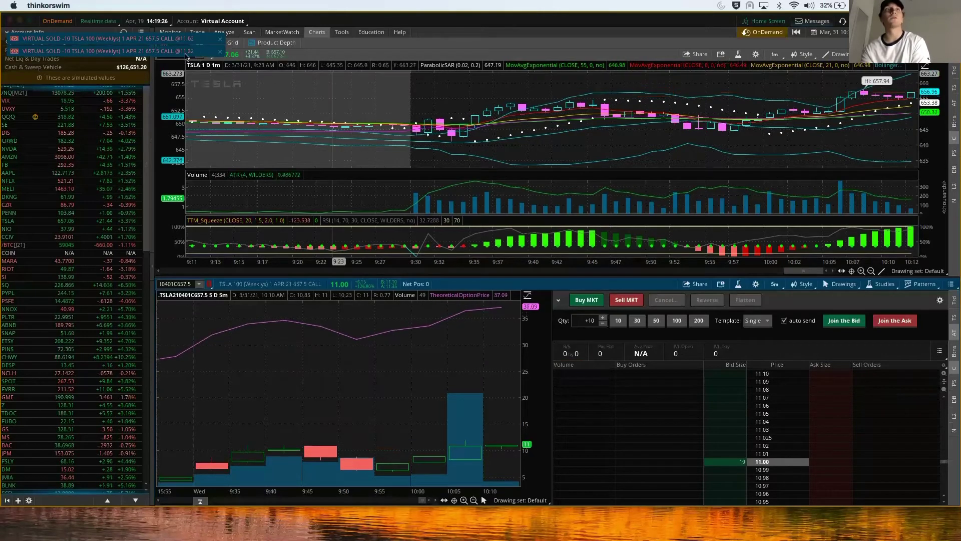
{"action": "left_click", "coordinate": [220, 40]}
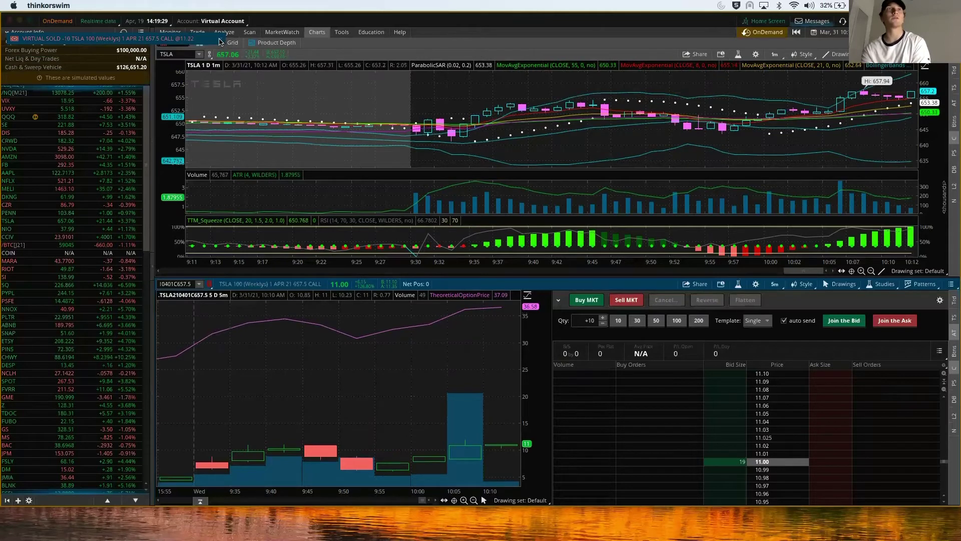
{"action": "left_click", "coordinate": [171, 34]}
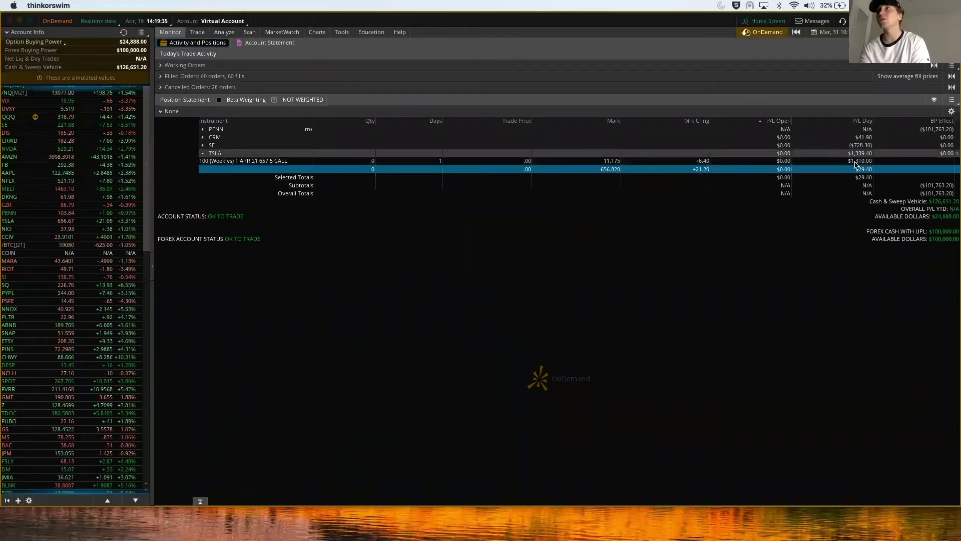
Step: Return from Monitor to the Charts layout with the TSLA chart and Active Trader ladder
{"action": "left_click", "coordinate": [198, 33]}
{"action": "left_click", "coordinate": [318, 32]}
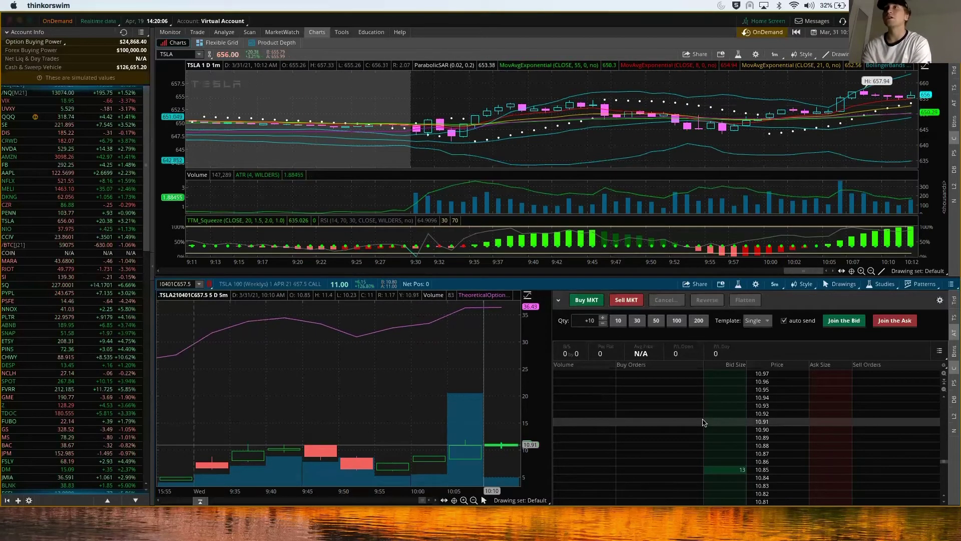
{"action": "left_click", "coordinate": [853, 325]}
{"action": "left_click", "coordinate": [844, 323]}
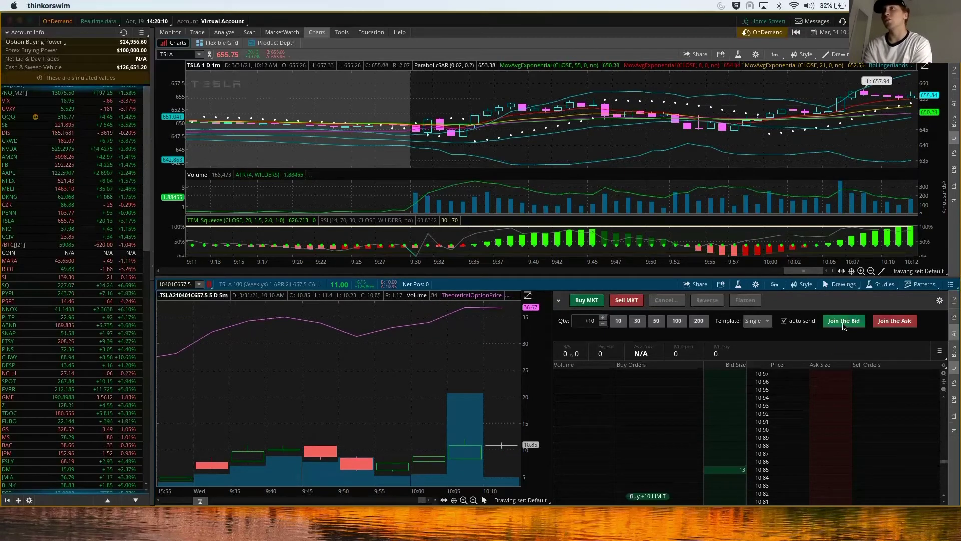
{"action": "left_click", "coordinate": [896, 325]}
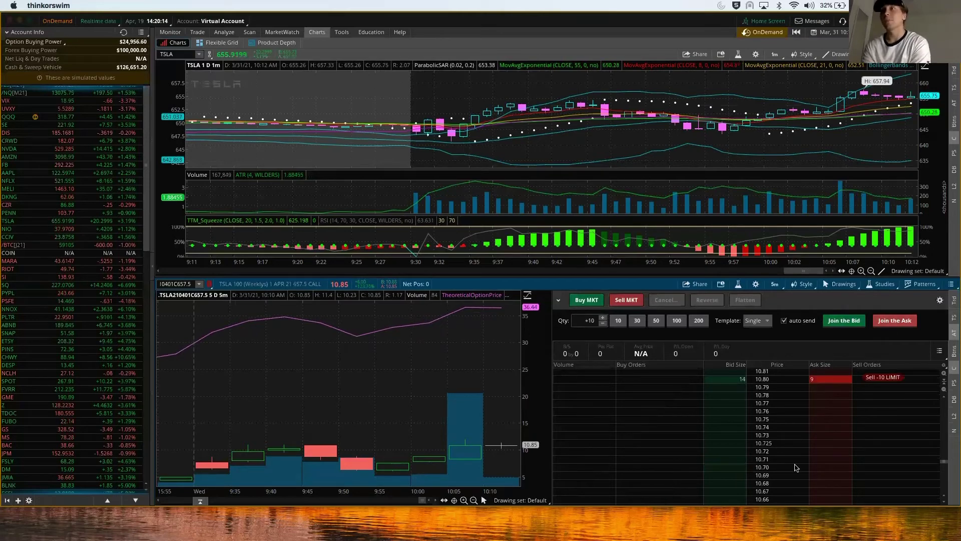
{"action": "left_click", "coordinate": [834, 465]}
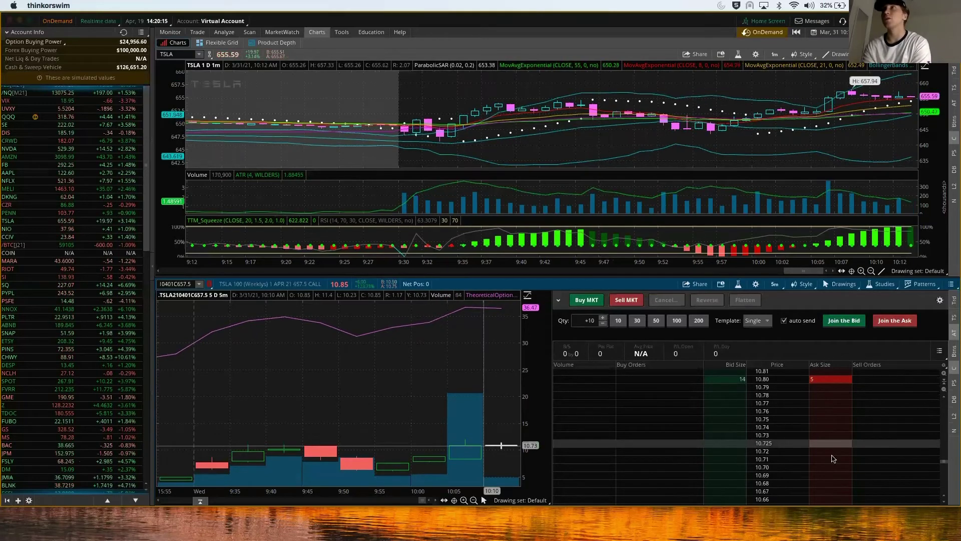
{"action": "left_click", "coordinate": [833, 458]}
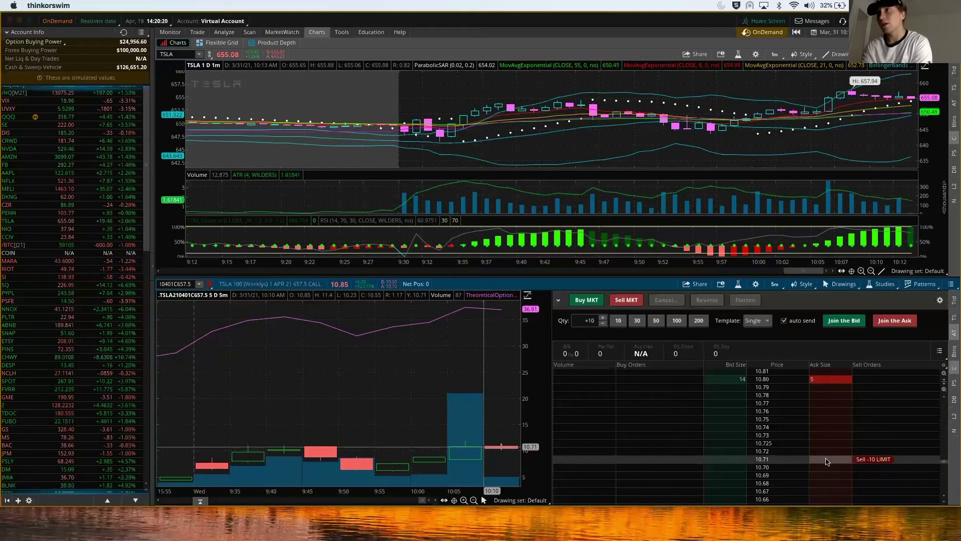
{"action": "left_click_drag", "start_coordinate": [824, 459], "coordinate": [799, 419]}
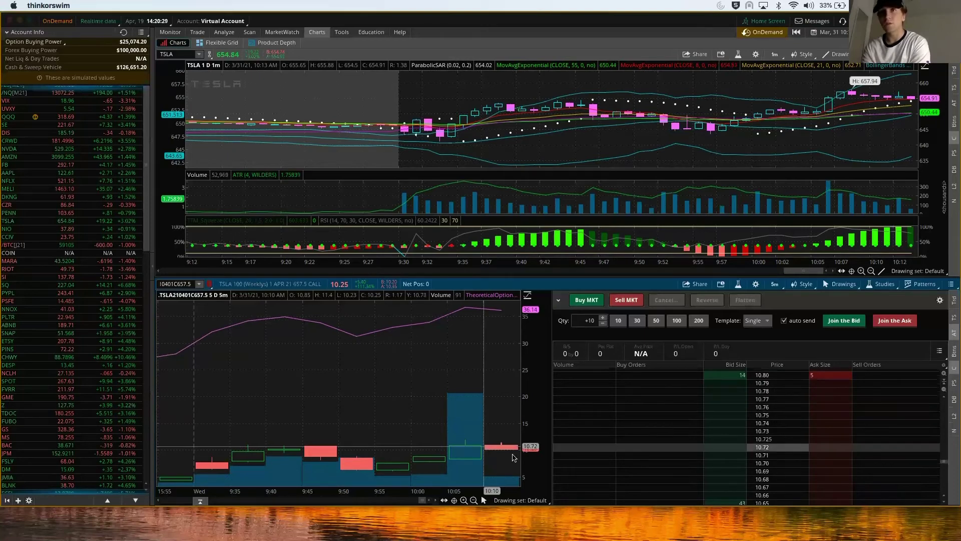
{"action": "scroll", "coordinate": [857, 432], "scroll_direction": "down", "scroll_amount": 10}
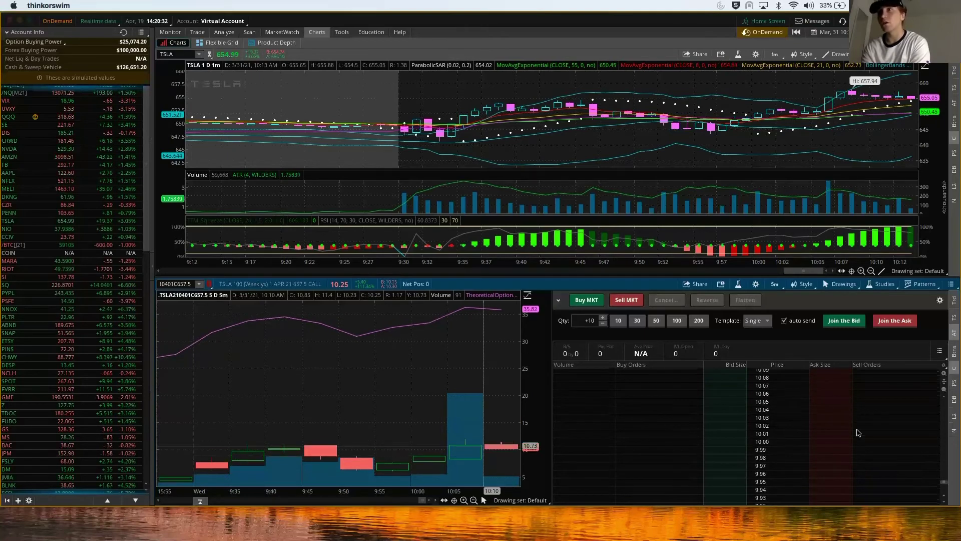
{"action": "scroll", "coordinate": [774, 426], "scroll_direction": "up", "scroll_amount": 5}
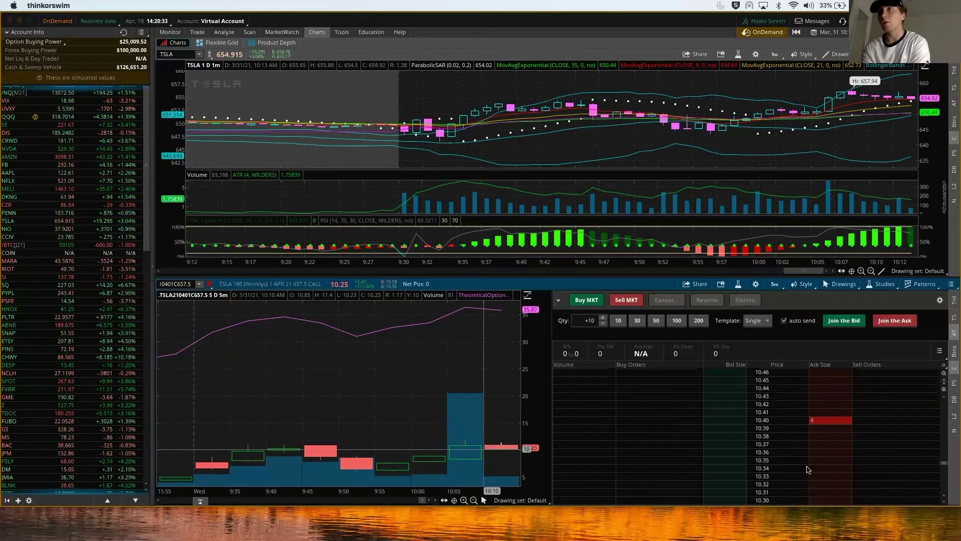
{"action": "scroll", "coordinate": [807, 469], "scroll_direction": "down", "scroll_amount": 3}
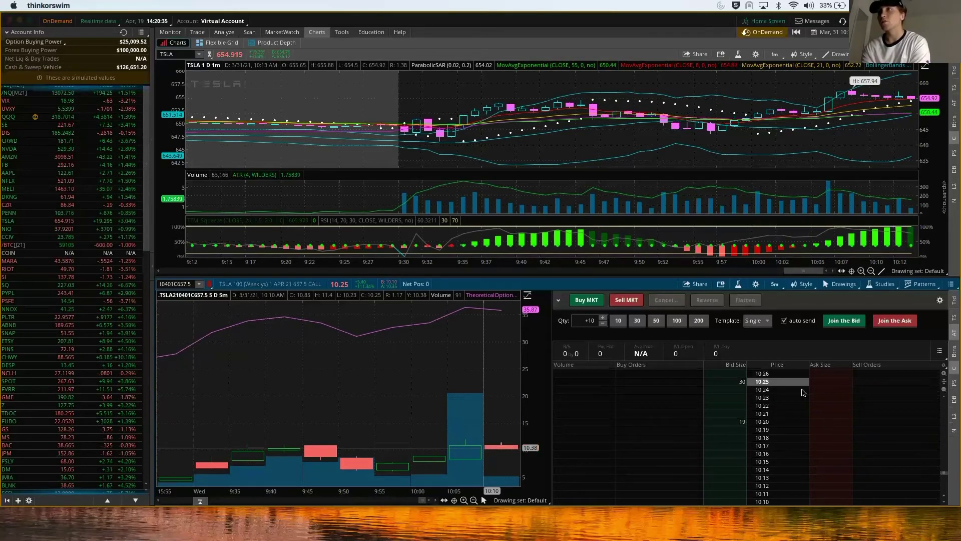
{"action": "left_click", "coordinate": [812, 501]}
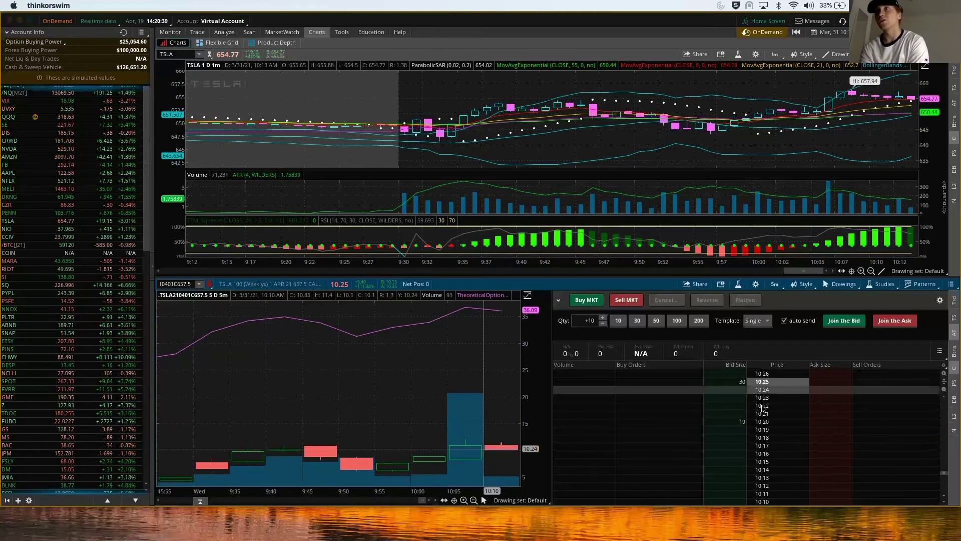
{"action": "left_click", "coordinate": [729, 486]}
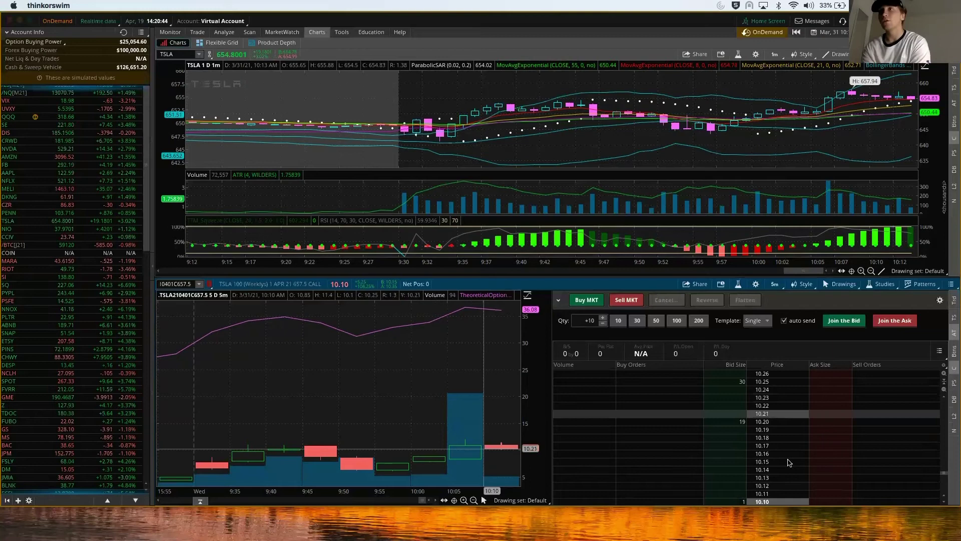
{"action": "scroll", "coordinate": [760, 498], "scroll_direction": "down", "scroll_amount": 4}
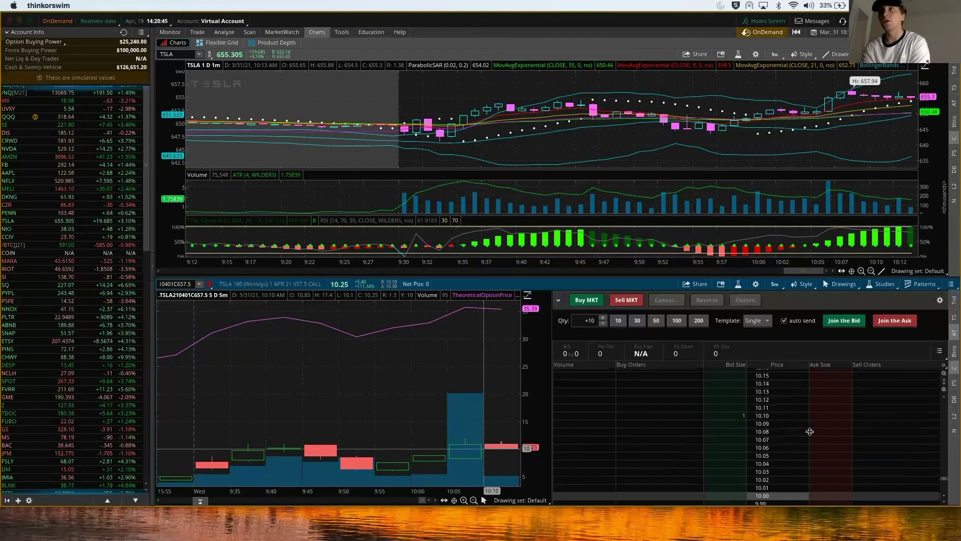
{"action": "left_click", "coordinate": [721, 474]}
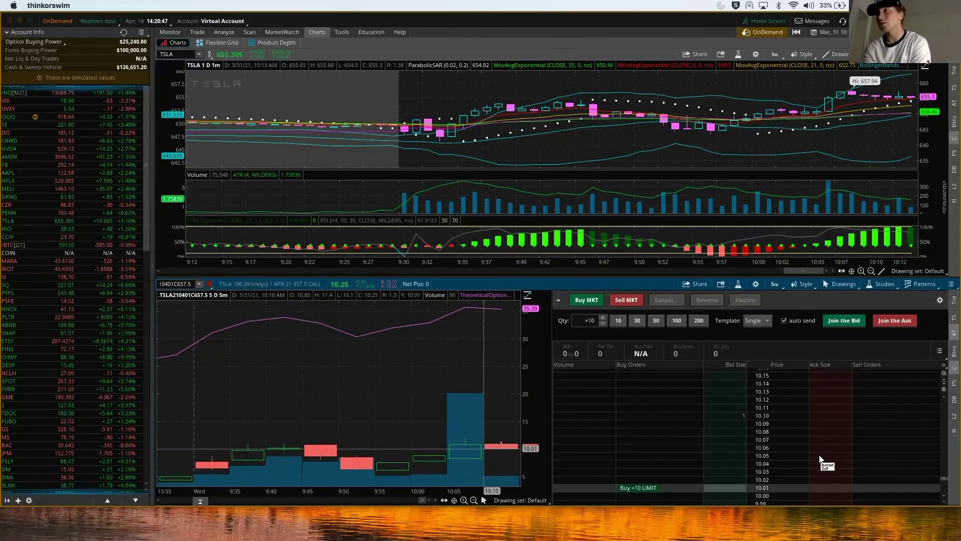
{"action": "left_click", "coordinate": [820, 408]}
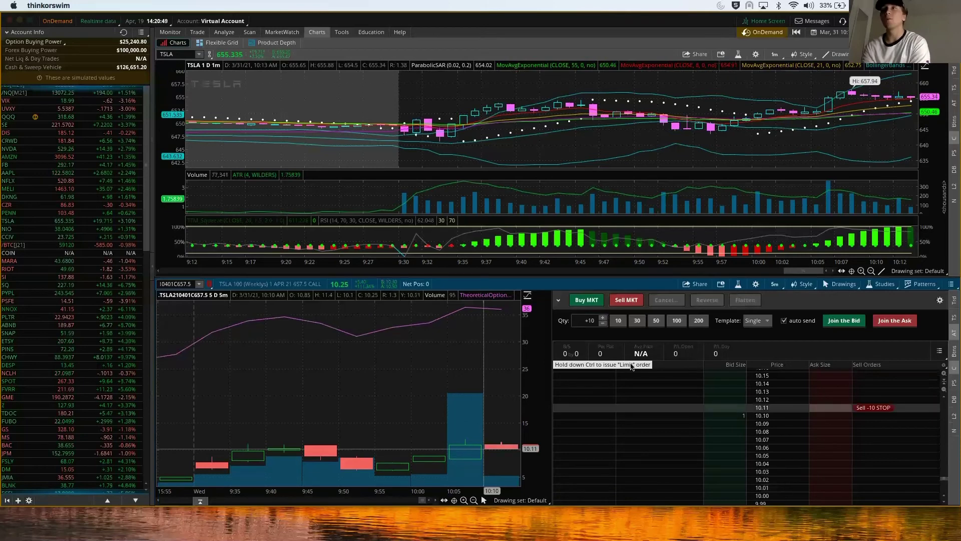
{"action": "left_click", "coordinate": [591, 302]}
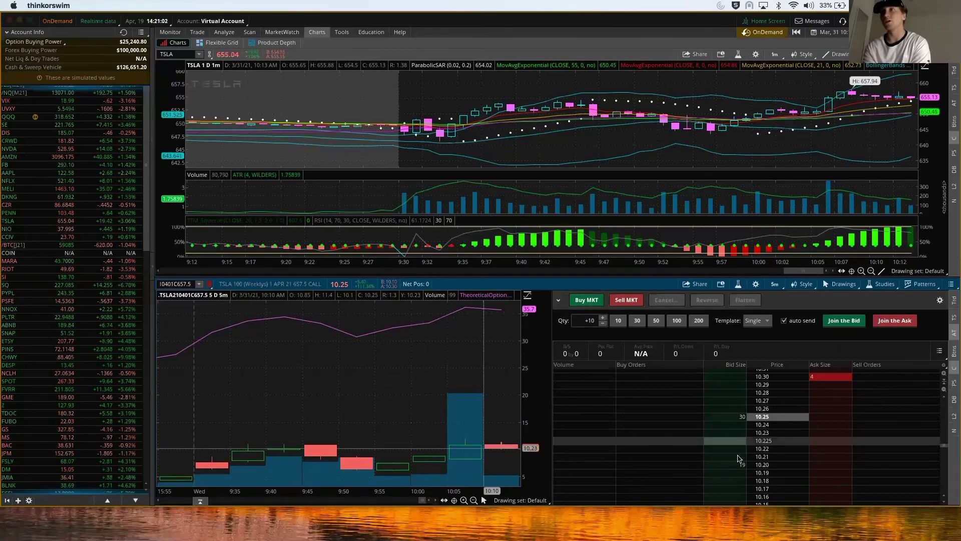
{"action": "left_click", "coordinate": [735, 431]}
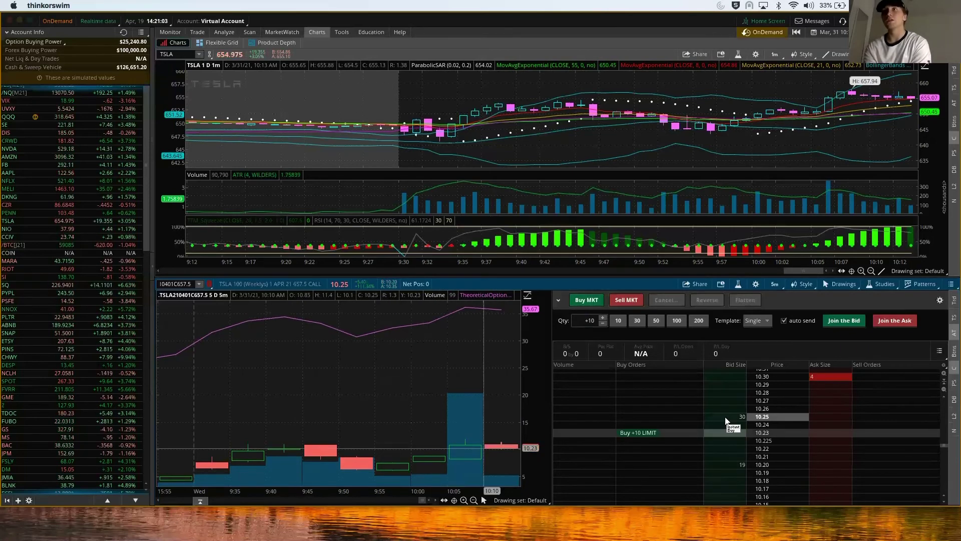
{"action": "left_click", "coordinate": [727, 418]}
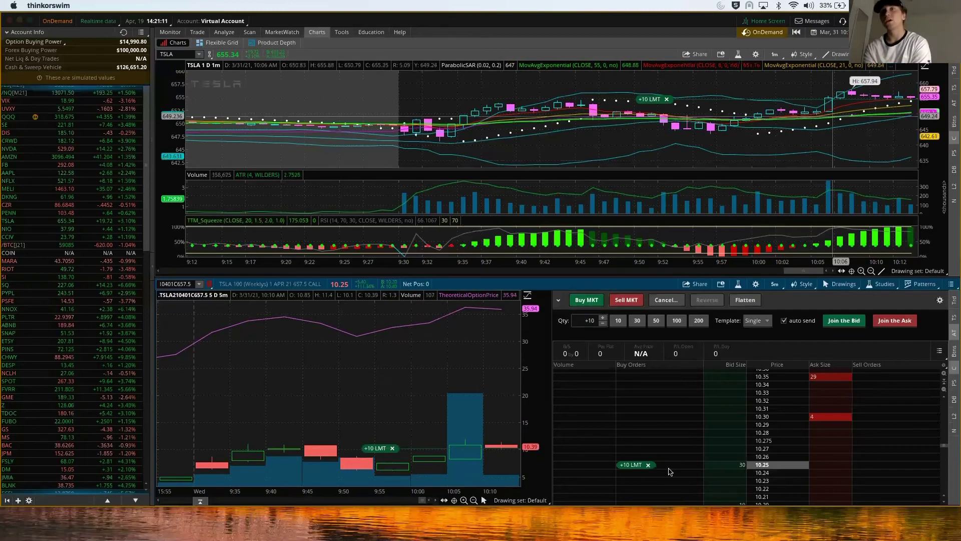
{"action": "scroll", "coordinate": [650, 478], "scroll_direction": "up", "scroll_amount": 2}
{"action": "left_click", "coordinate": [648, 474]}
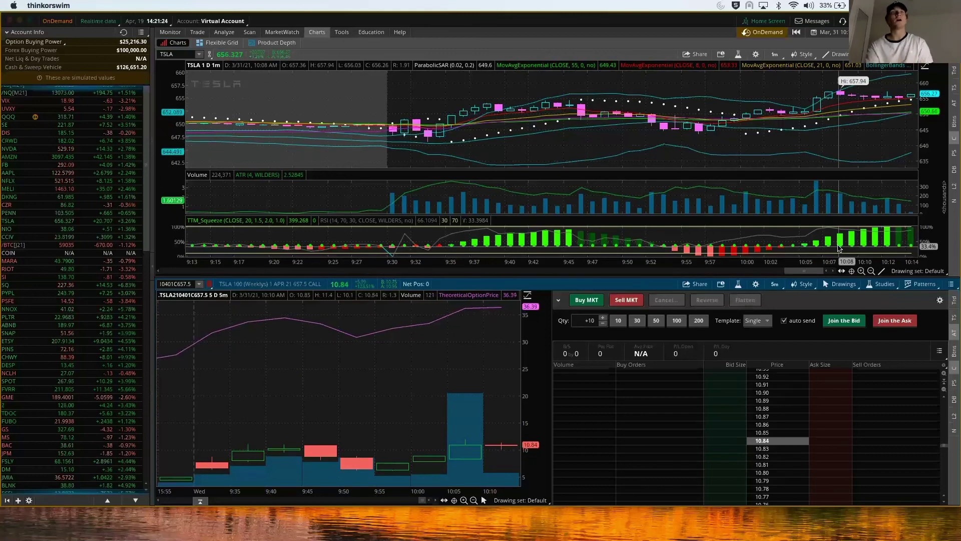
{"action": "left_click", "coordinate": [168, 33]}
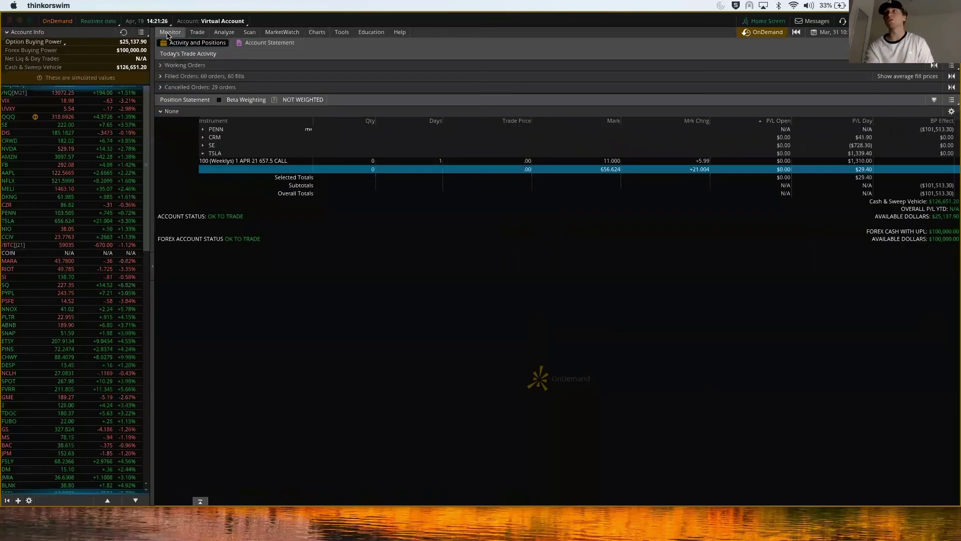